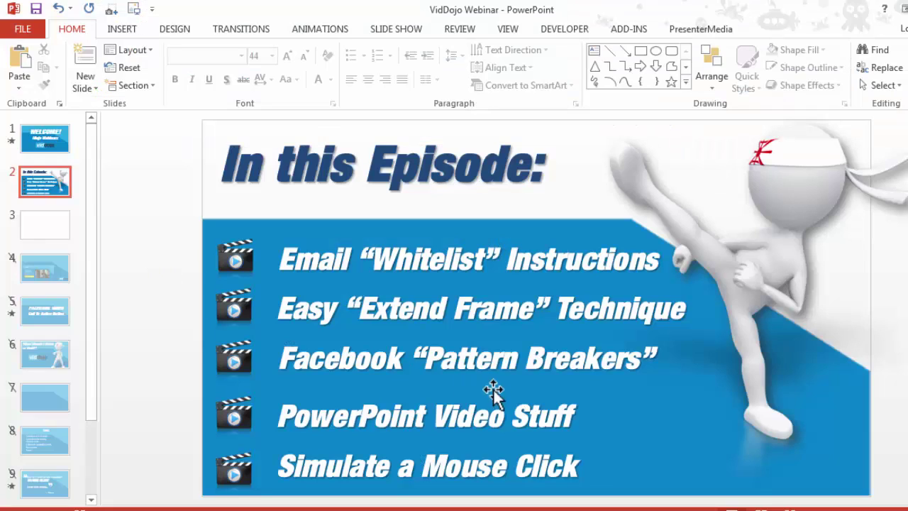
Step: Select the PowerPoint Video Stuff agenda line, then switch to Chrome's YouTube playlist tab
left_click(508, 416)
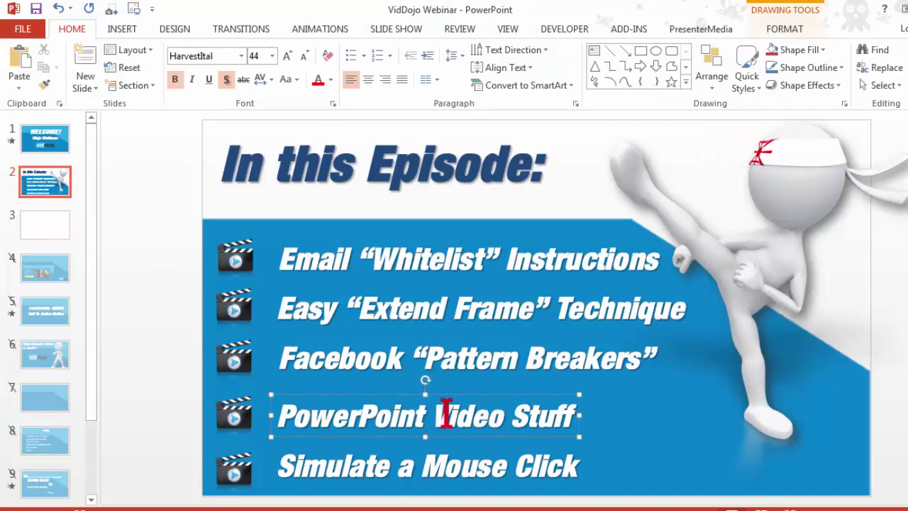
left_click(213, 432)
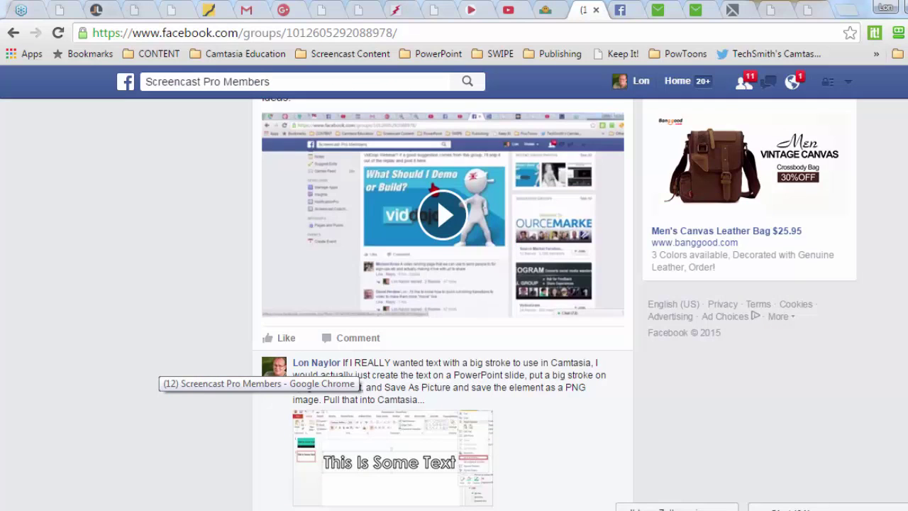
left_click(90, 190)
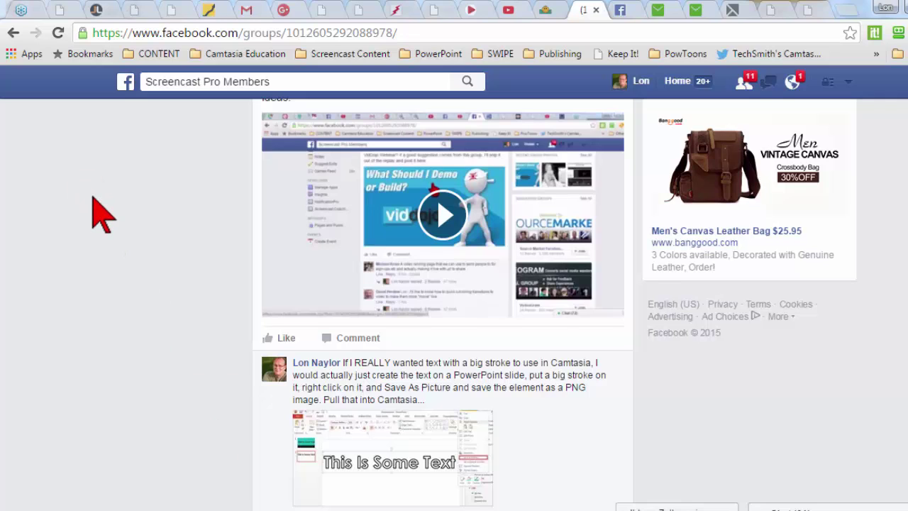
key("ctrl+shift+Tab")
key("ctrl+shift+Tab")
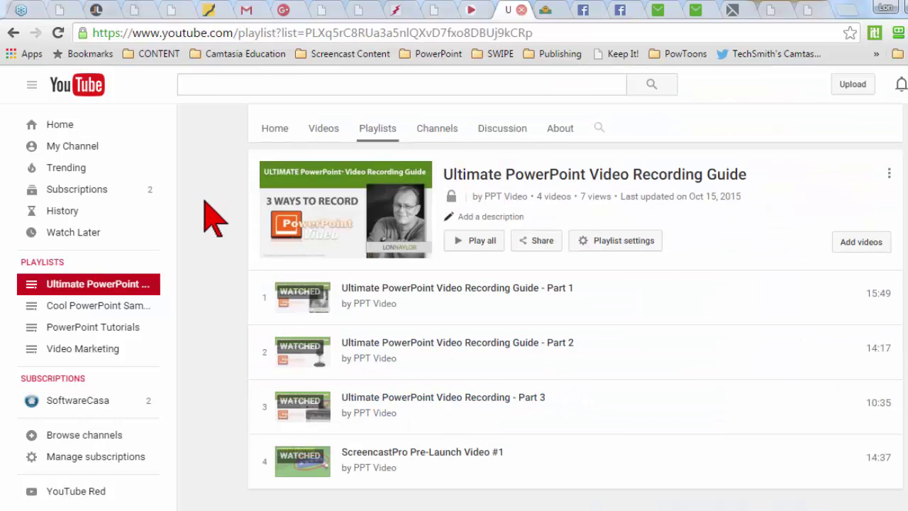
Step: Scroll up to show the channel banner above the four-video playlist
scroll(212, 219, "up", 3)
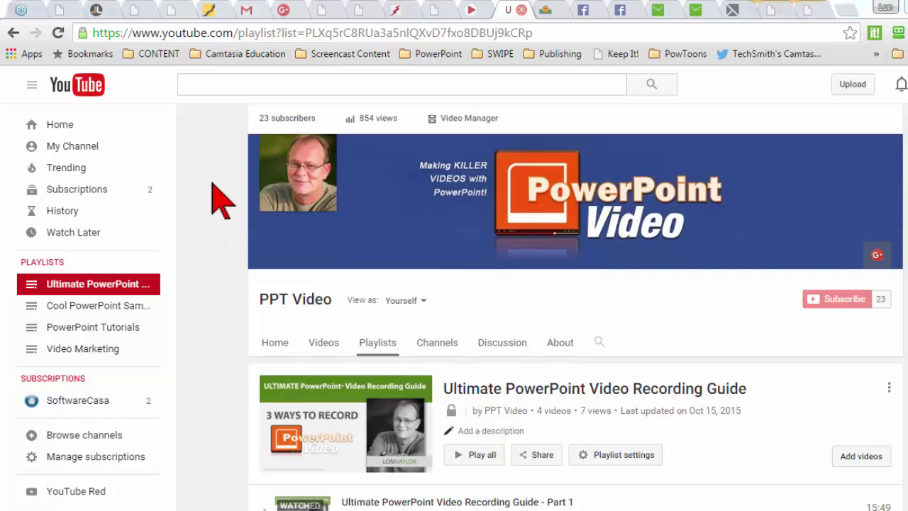
Step: Go through the newsletter archive and Viddyoze tabs to reach the Levidio Vol3 sales page
left_click(546, 12)
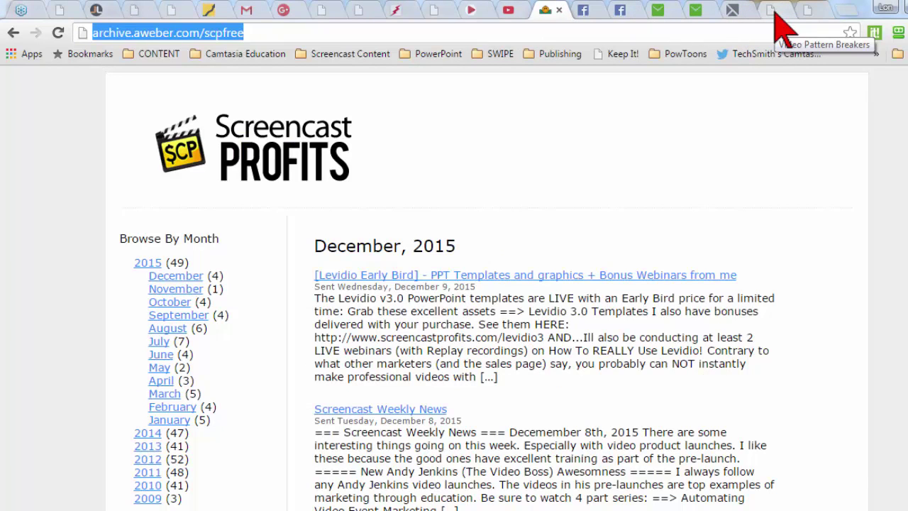
left_click(774, 11)
left_click(472, 12)
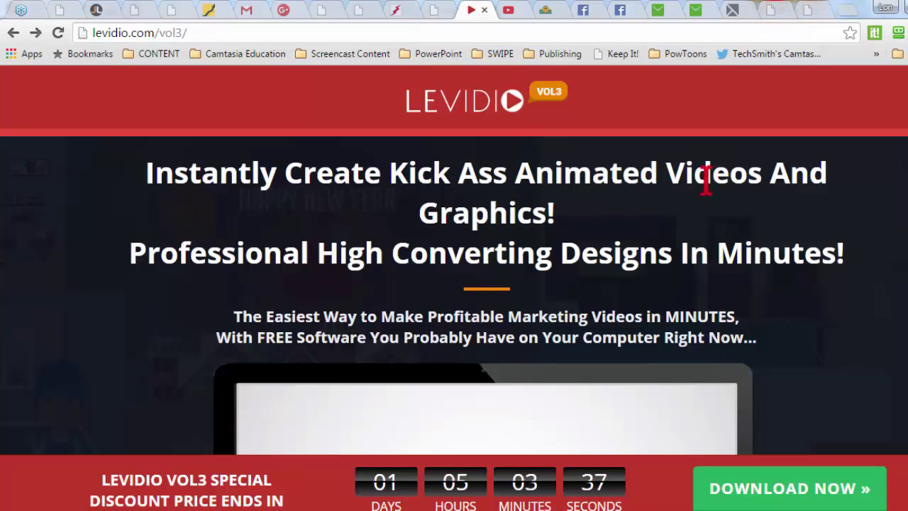
Step: Scroll down through the Vol3 offer, then back up toward the headline
scroll(858, 241, "down", 9)
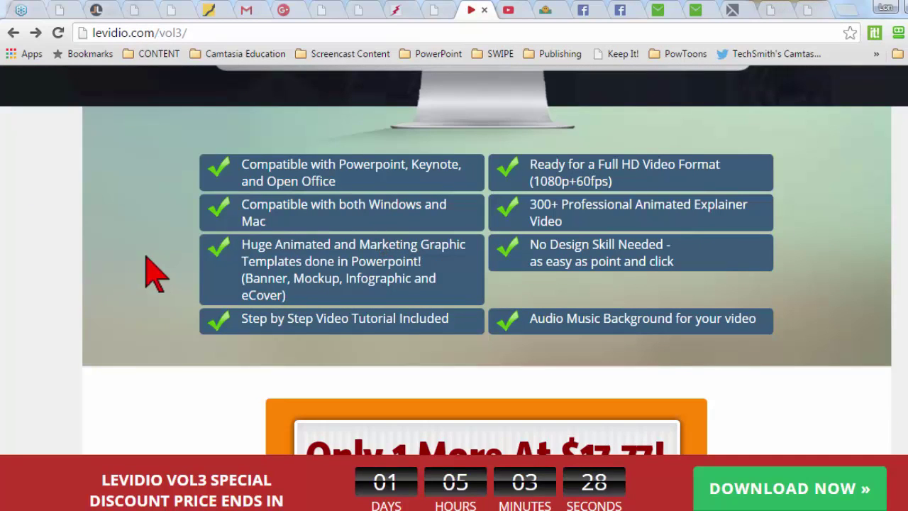
scroll(96, 222, "down", 5)
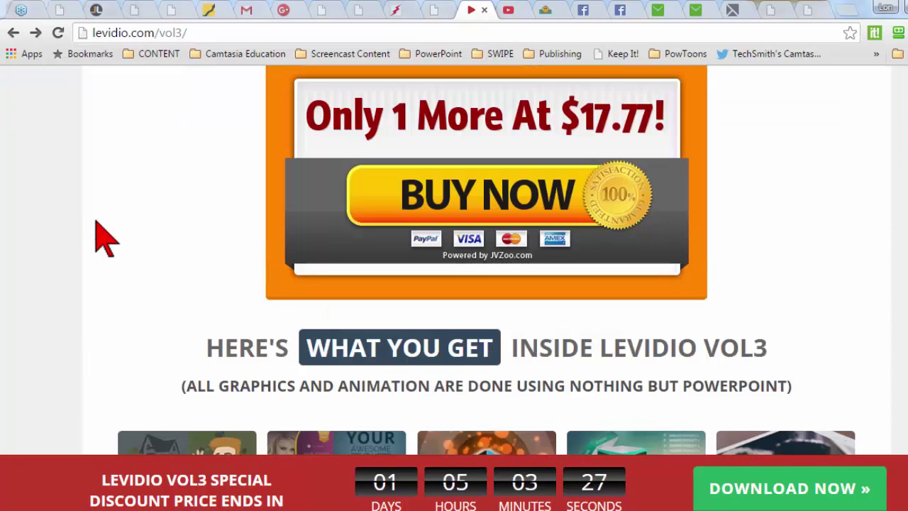
scroll(92, 225, "down", 3)
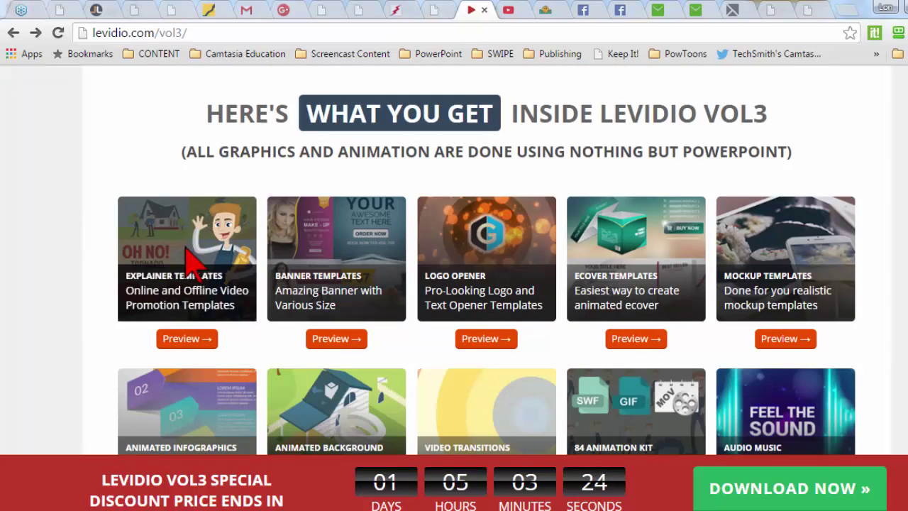
scroll(66, 234, "down", 1)
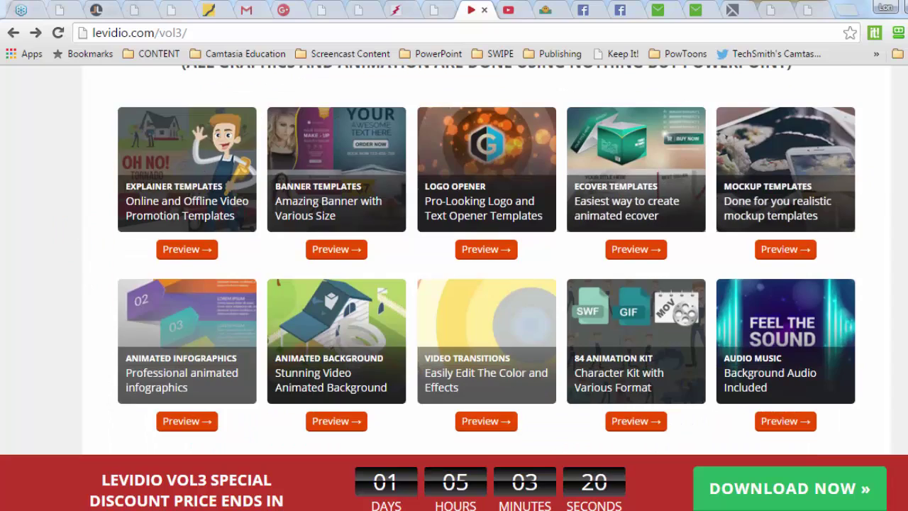
scroll(897, 224, "down", 15)
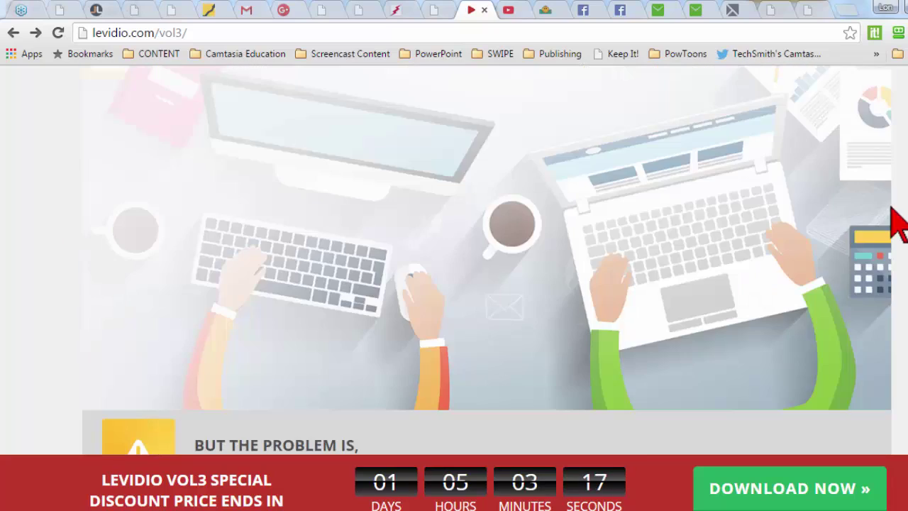
scroll(897, 223, "down", 5)
scroll(901, 229, "down", 20)
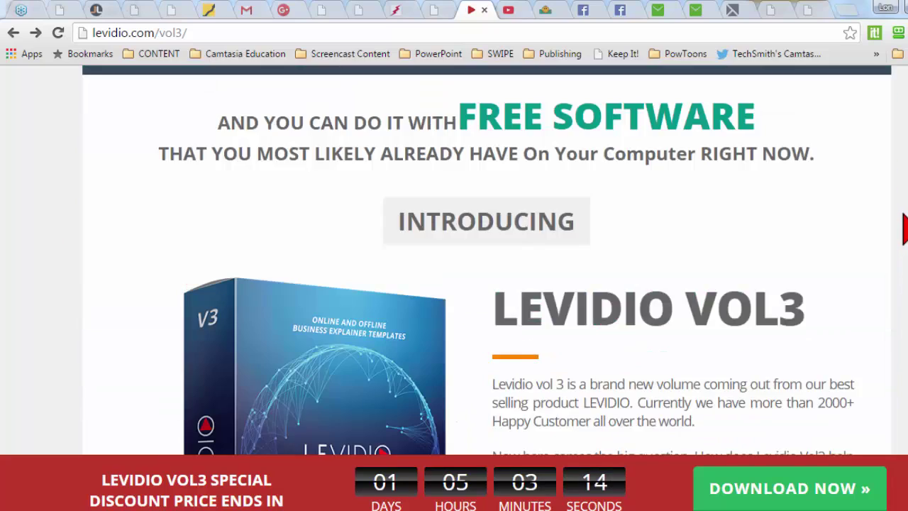
scroll(904, 228, "down", 6)
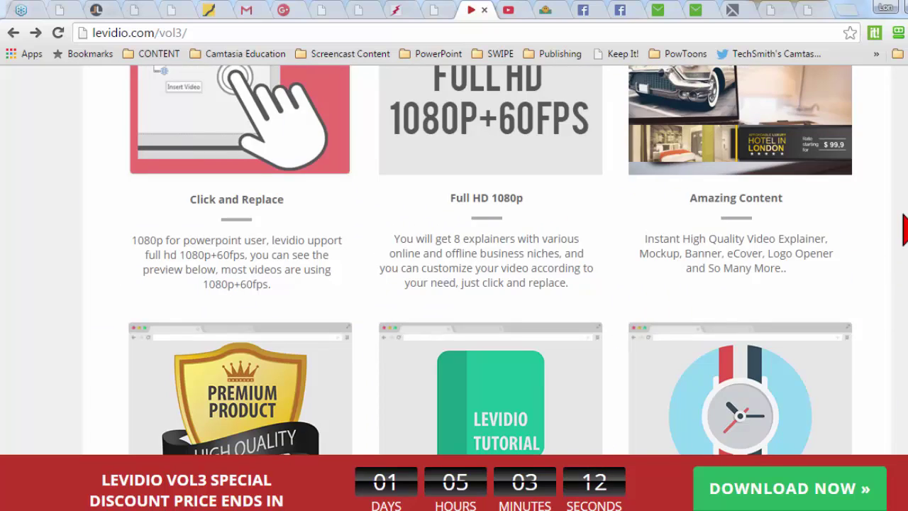
scroll(904, 228, "up", 2)
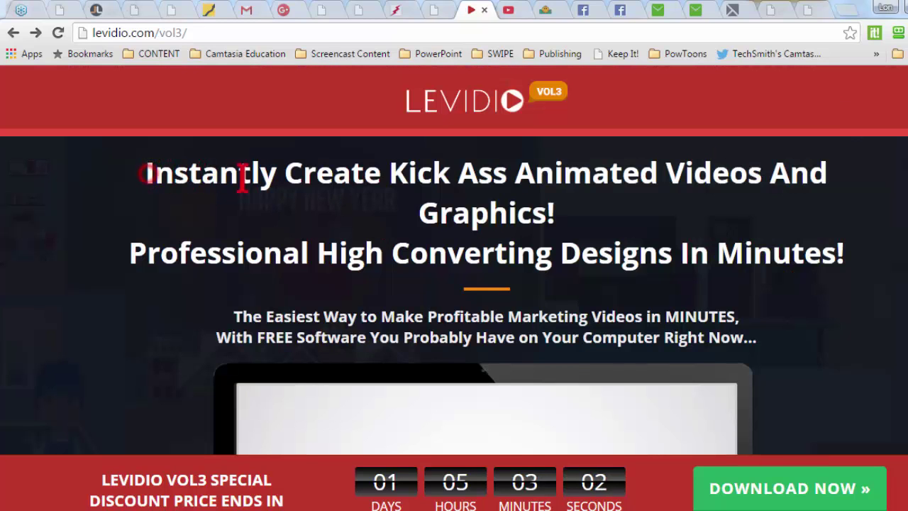
Step: Highlight the headline's opening words, then the words Minutes and Professional
left_click_drag(242, 178, 757, 175)
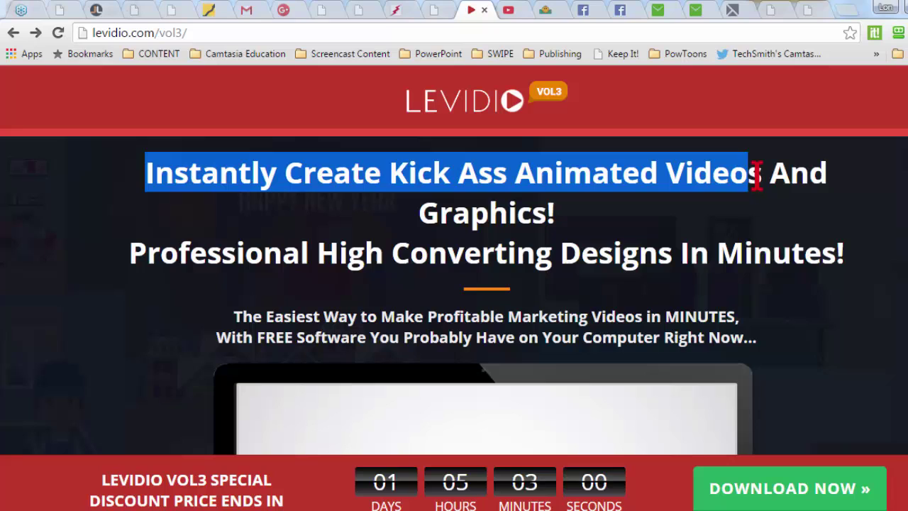
double_click(778, 252)
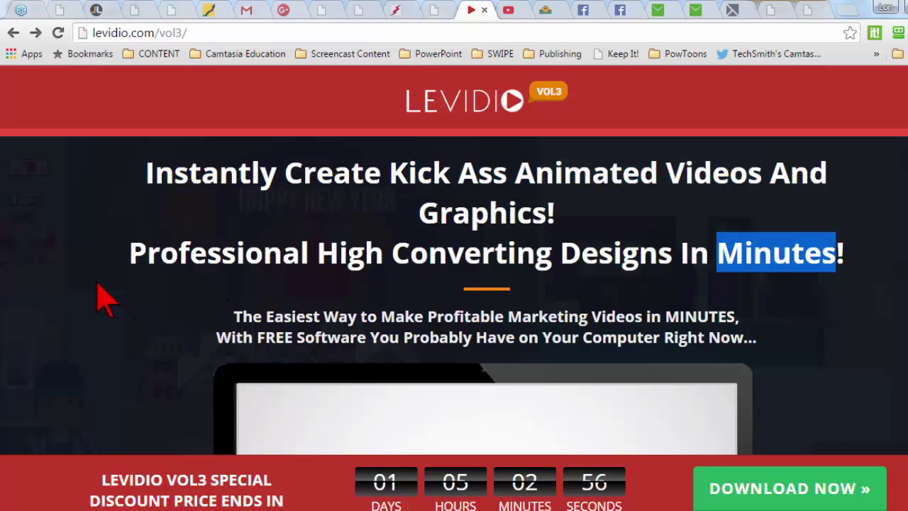
double_click(193, 259)
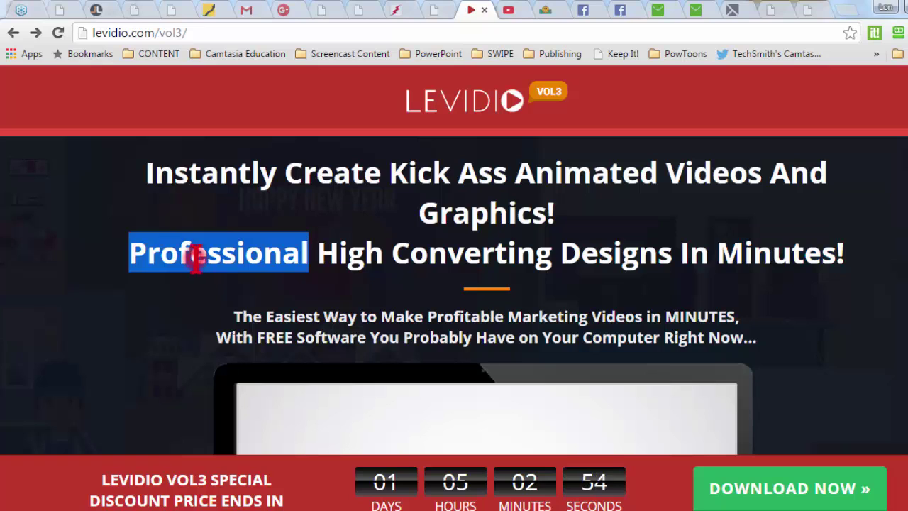
Step: Scroll down the Vol3 page to the Dental Care and Computer Services explainer previews
scroll(58, 248, "down", 3)
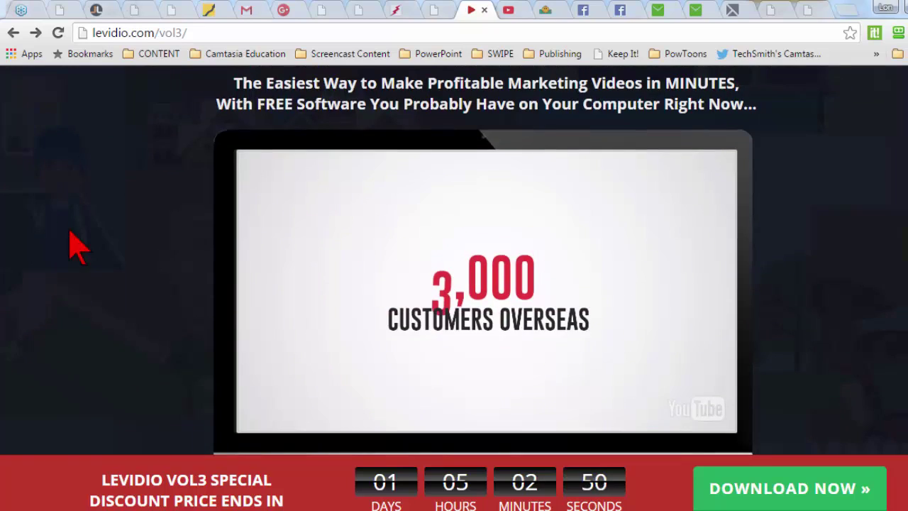
scroll(102, 252, "down", 5)
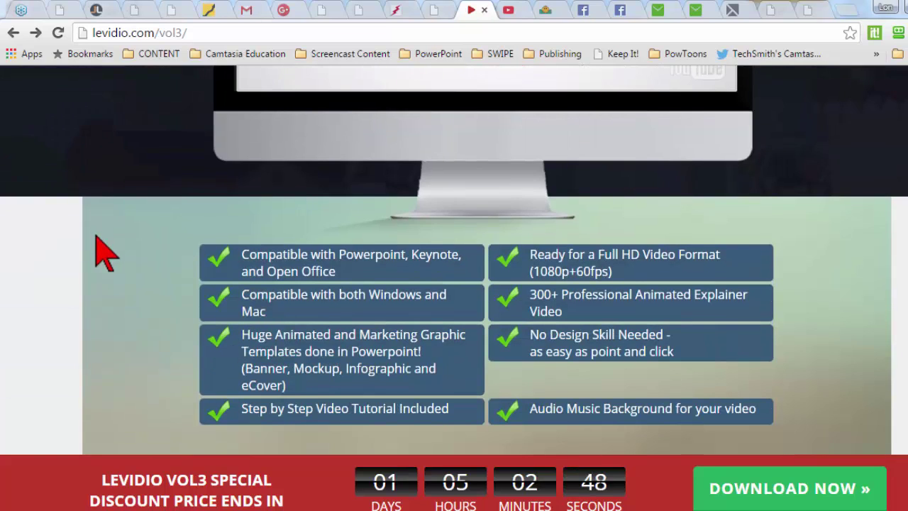
scroll(97, 239, "down", 9)
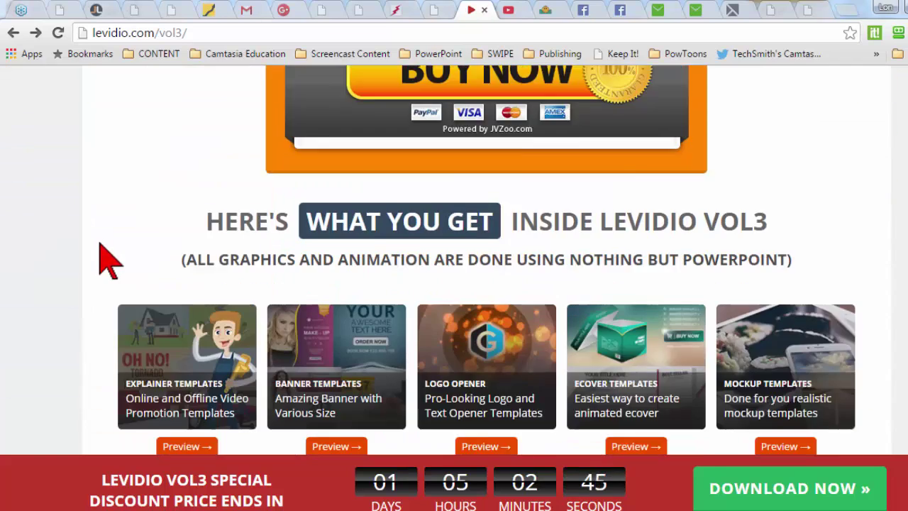
scroll(98, 250, "down", 1)
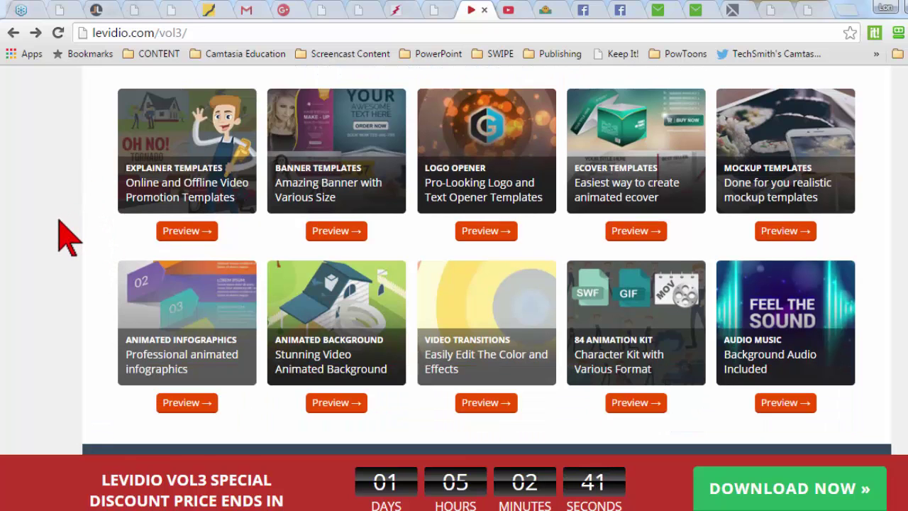
scroll(69, 238, "down", 6)
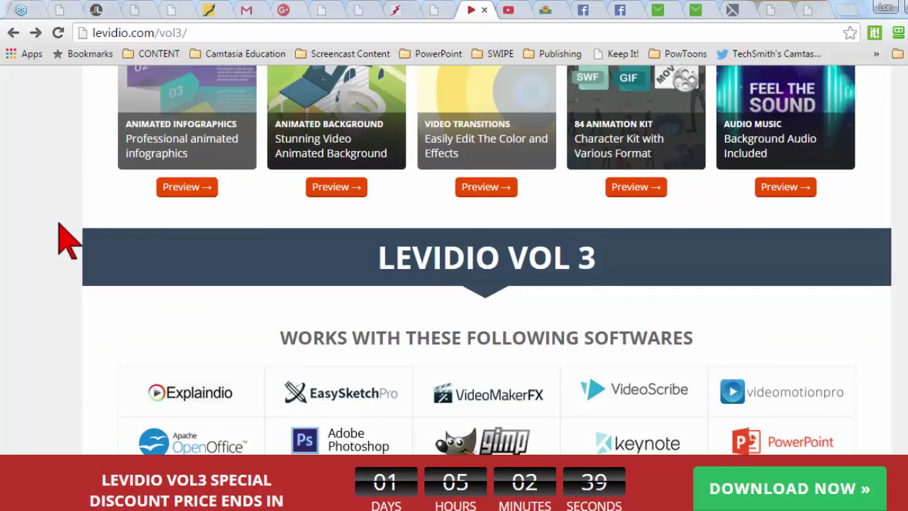
scroll(78, 257, "down", 3)
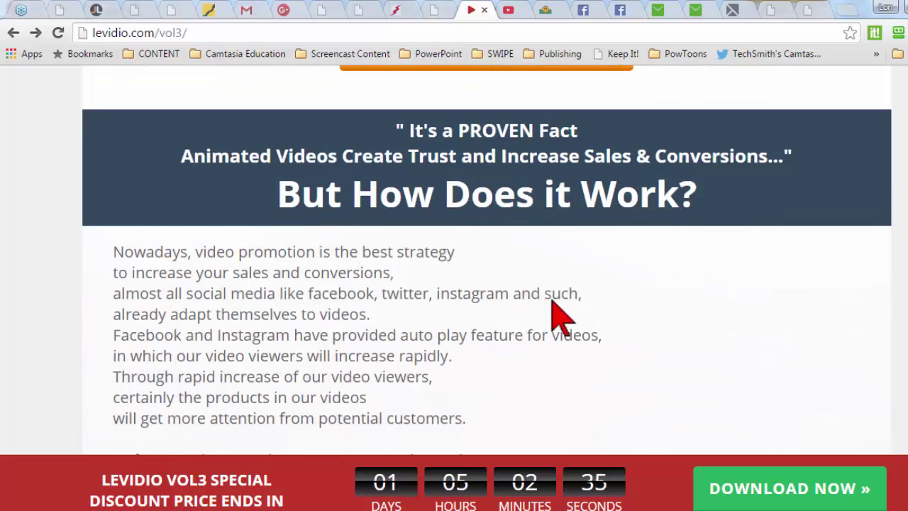
scroll(560, 316, "down", 5)
scroll(794, 315, "down", 4)
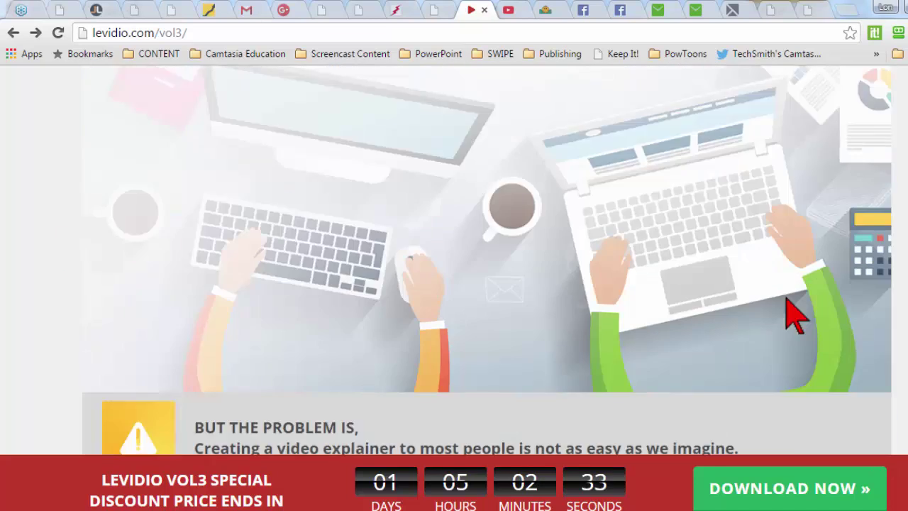
scroll(734, 344, "down", 2)
scroll(713, 344, "down", 5)
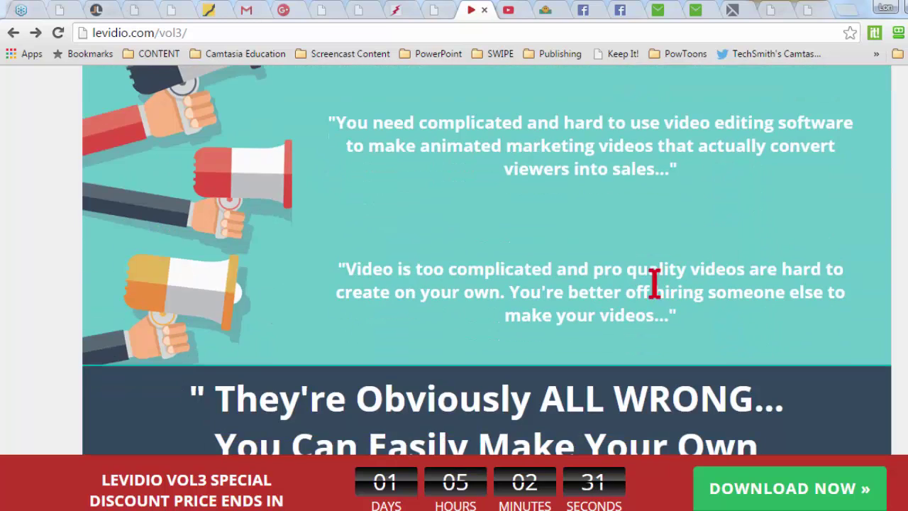
scroll(63, 241, "down", 4)
scroll(61, 249, "down", 4)
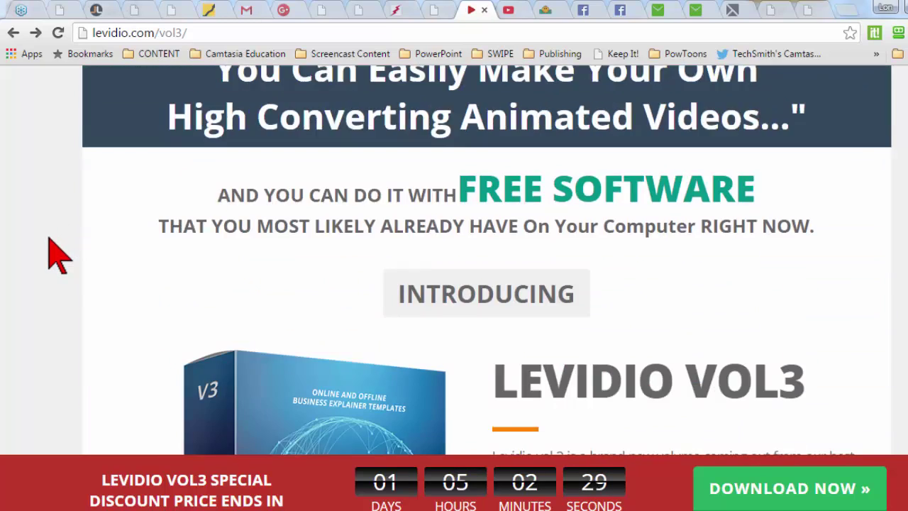
scroll(57, 252, "down", 8)
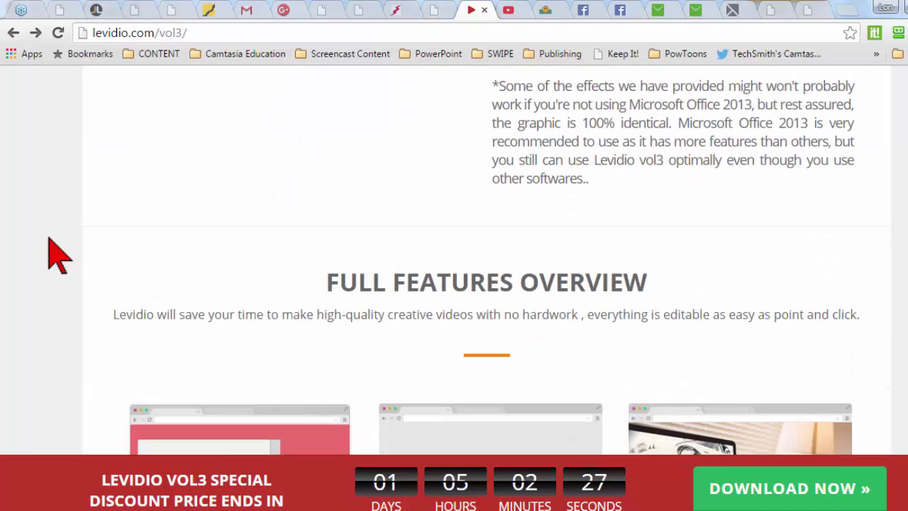
scroll(59, 253, "down", 3)
scroll(59, 254, "down", 2)
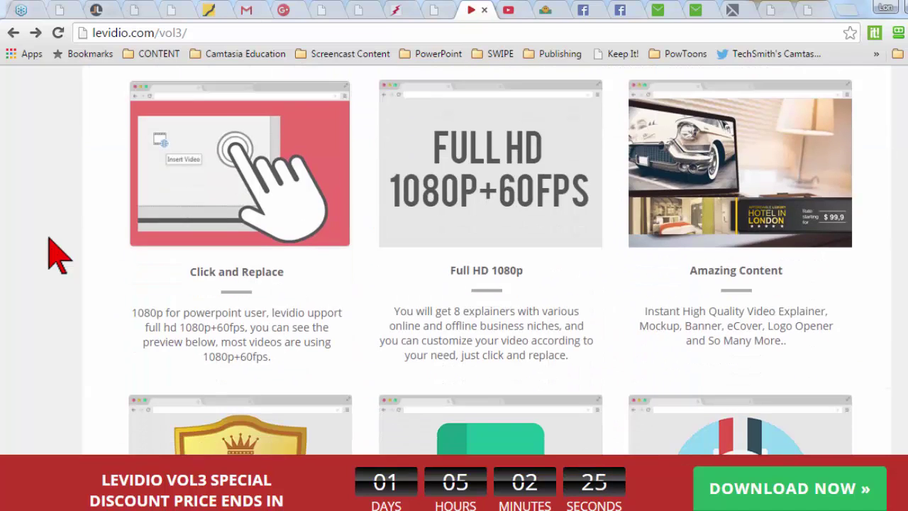
scroll(59, 256, "down", 10)
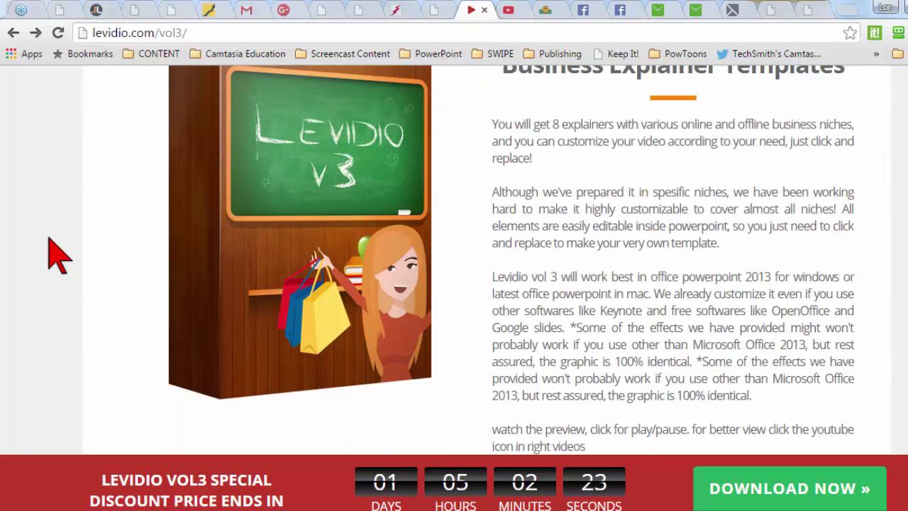
scroll(59, 256, "down", 5)
Step: Scroll past the banner, opener and mockup modules to the Timeline and Blogging infographic previews
scroll(59, 254, "down", 10)
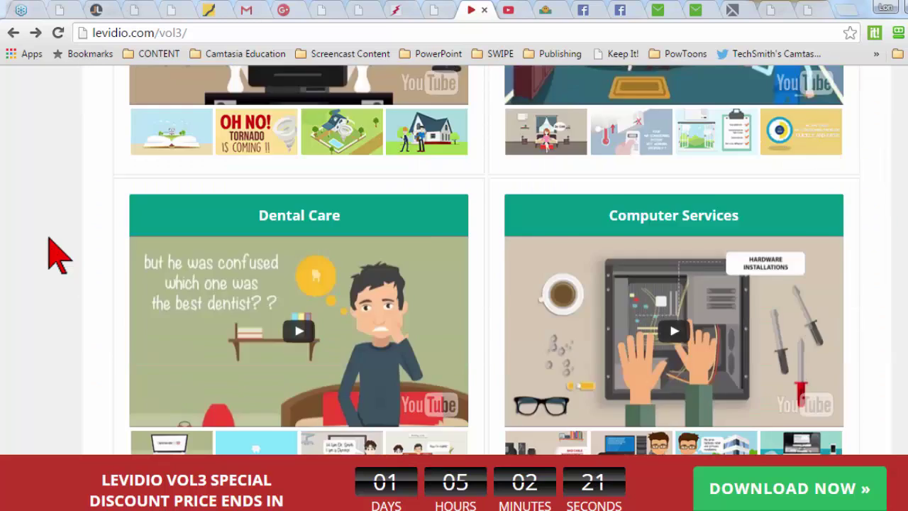
scroll(59, 256, "down", 15)
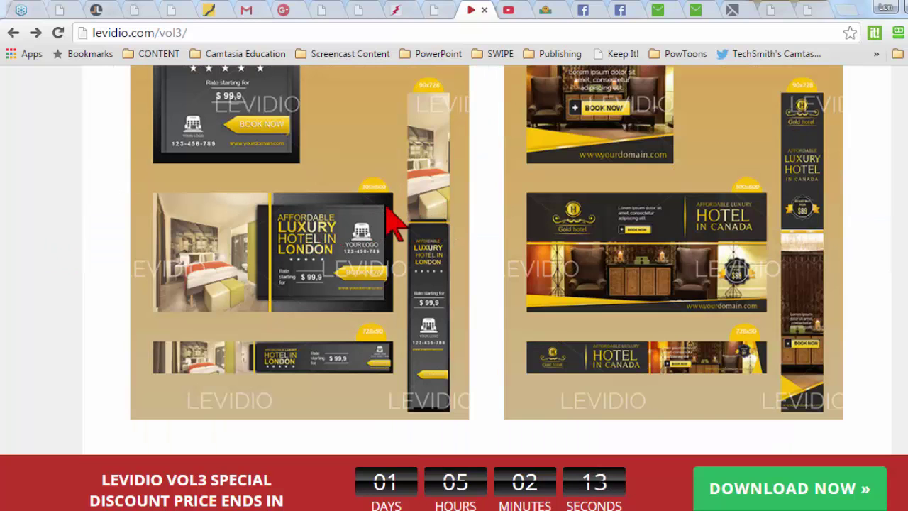
scroll(58, 195, "down", 4)
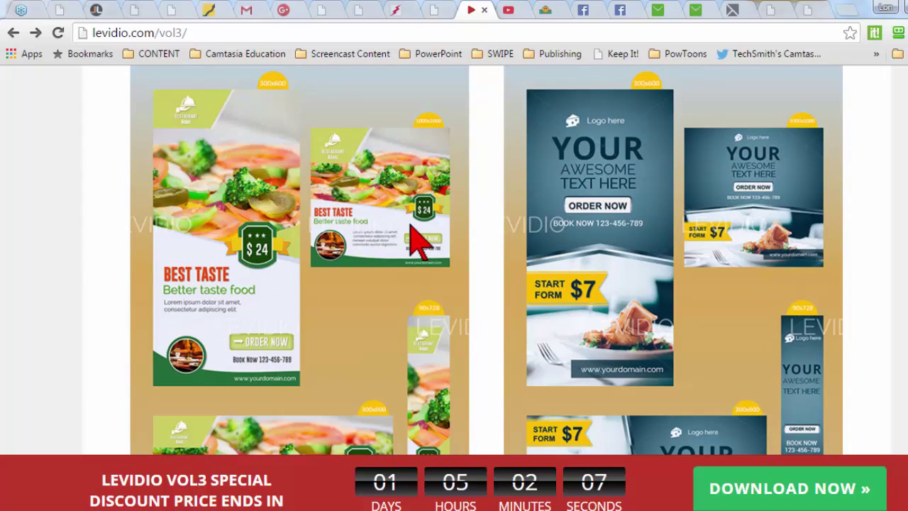
scroll(102, 219, "down", 12)
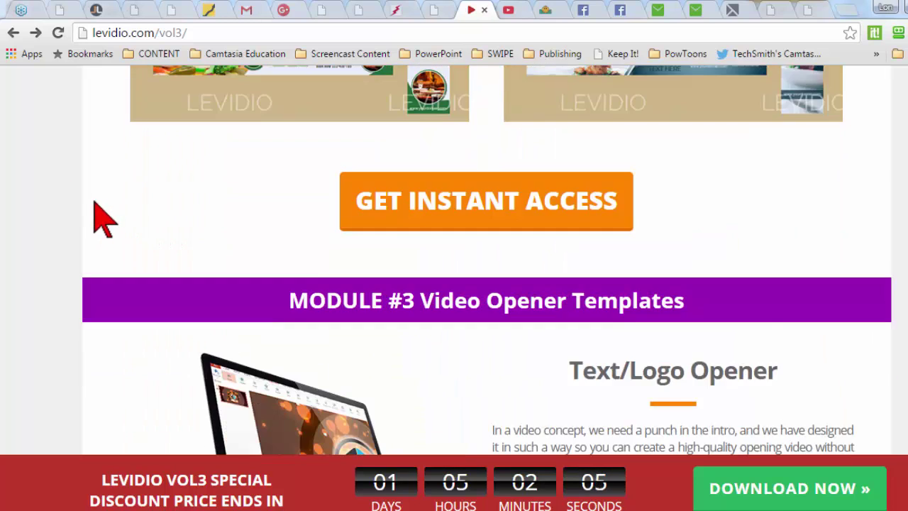
scroll(106, 224, "down", 5)
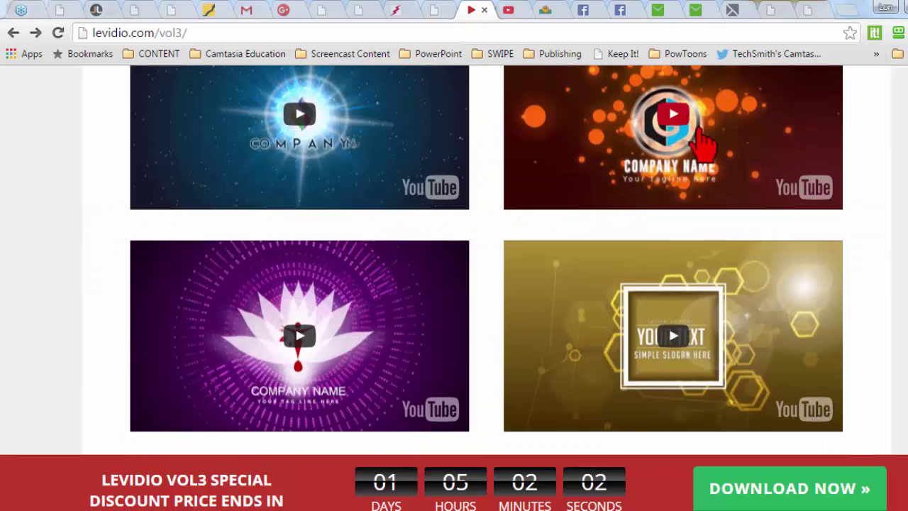
scroll(45, 212, "down", 5)
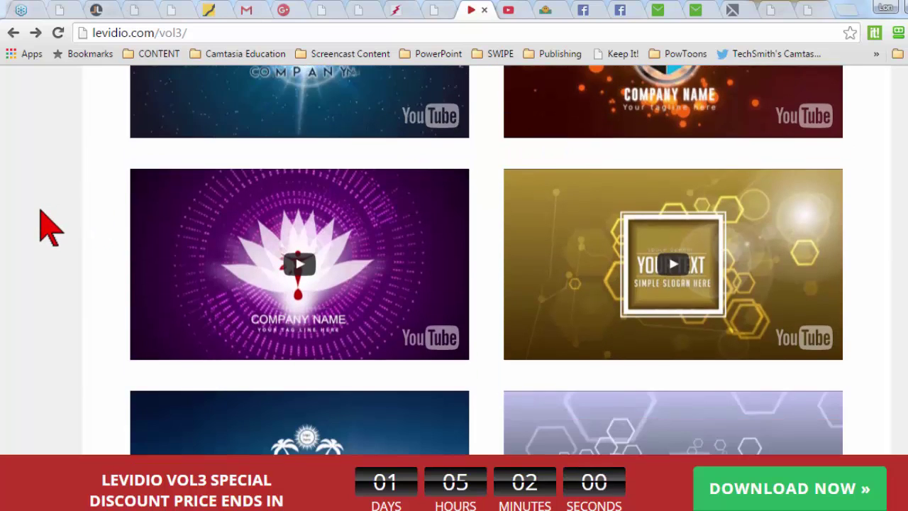
scroll(45, 231, "down", 5)
scroll(45, 231, "down", 15)
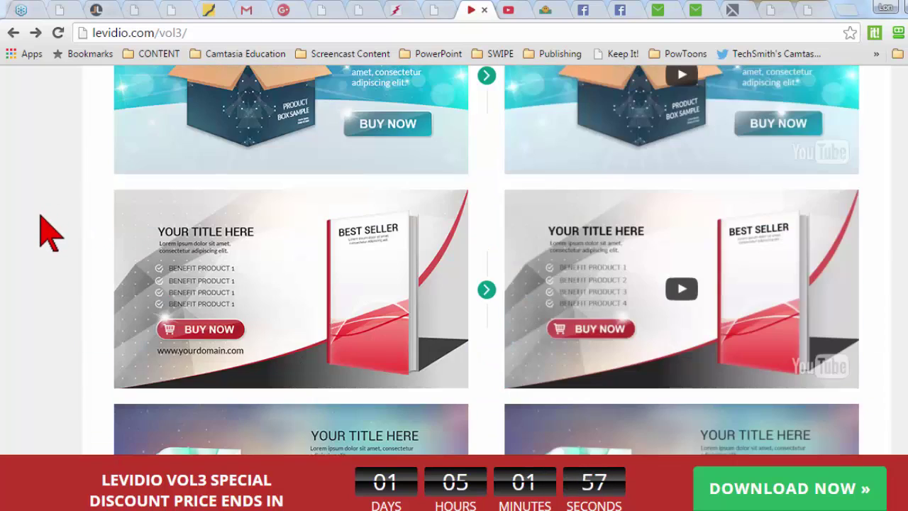
scroll(44, 230, "down", 8)
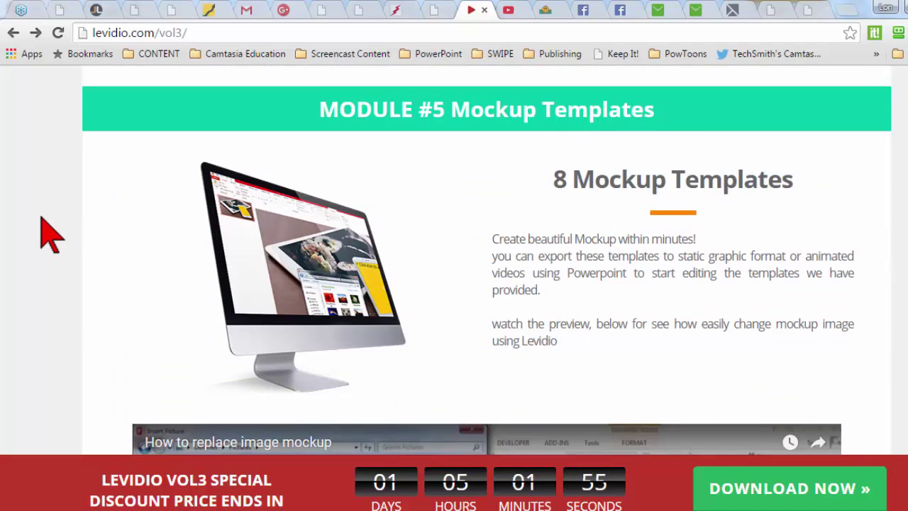
scroll(41, 220, "down", 10)
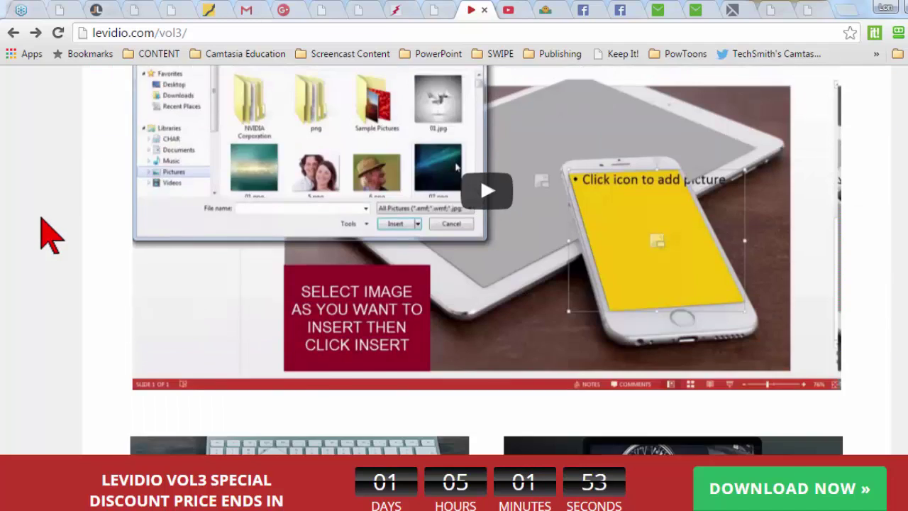
scroll(454, 259, "down", 10)
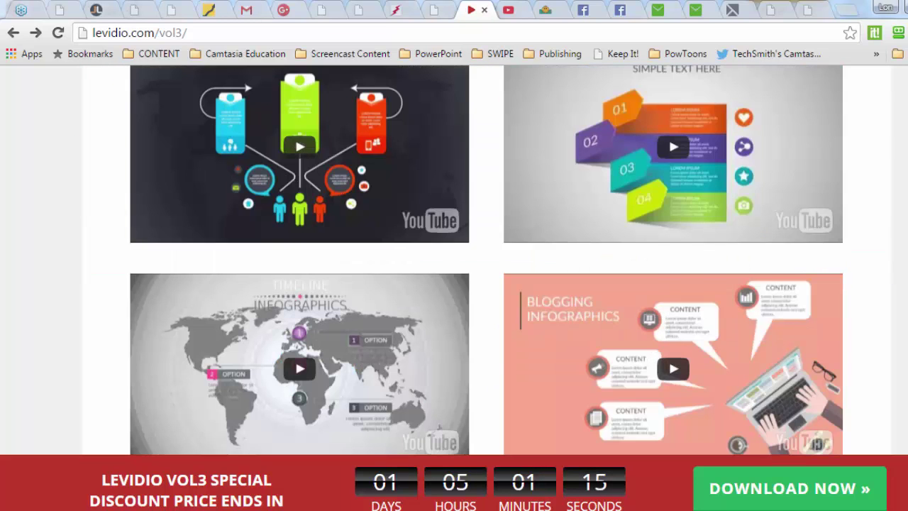
Step: Scroll to the Blogging Infographics preview and pause it partway through playback
scroll(454, 260, "down", 3)
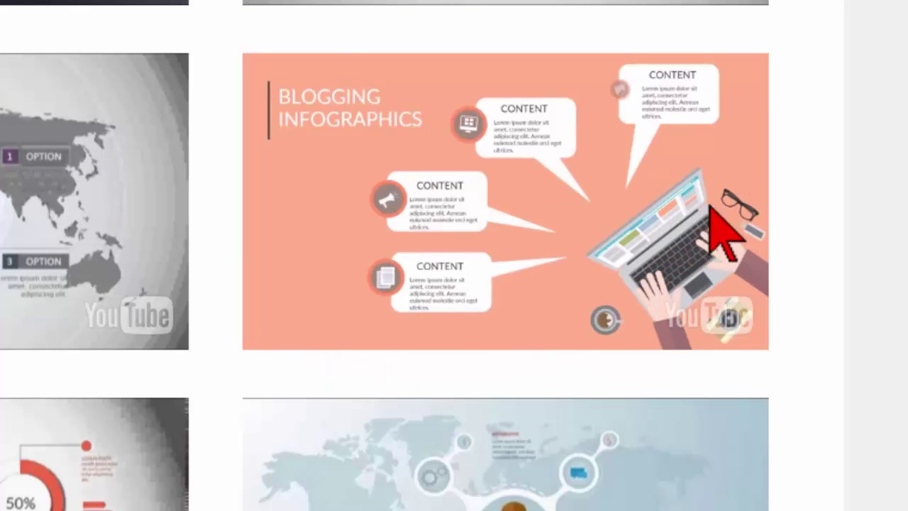
left_click(468, 255)
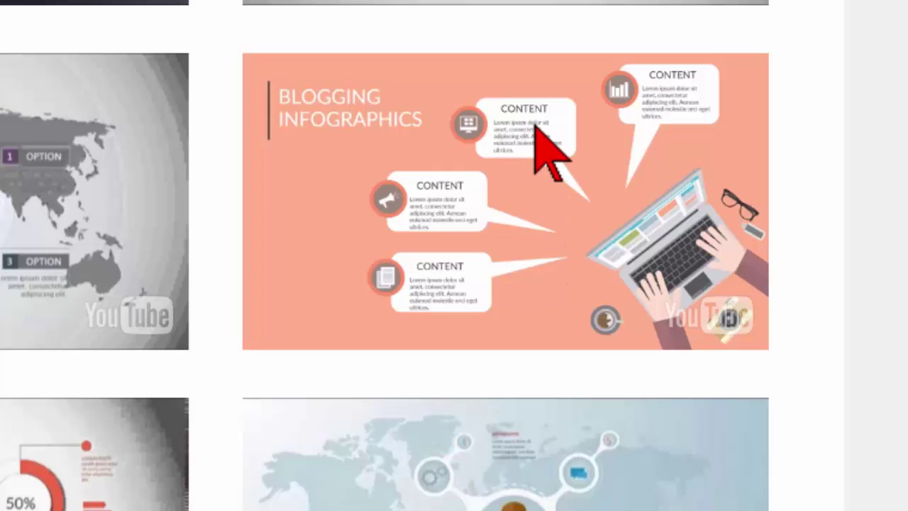
Step: Play the second MODULE #8 transition preview, then return to the test transition 1 deck
scroll(514, 170, "down", 15)
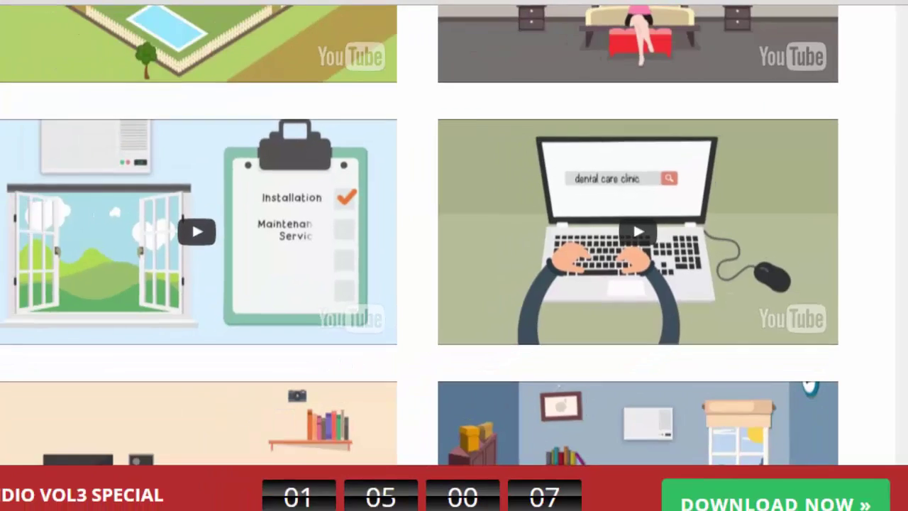
scroll(4, 186, "down", 8)
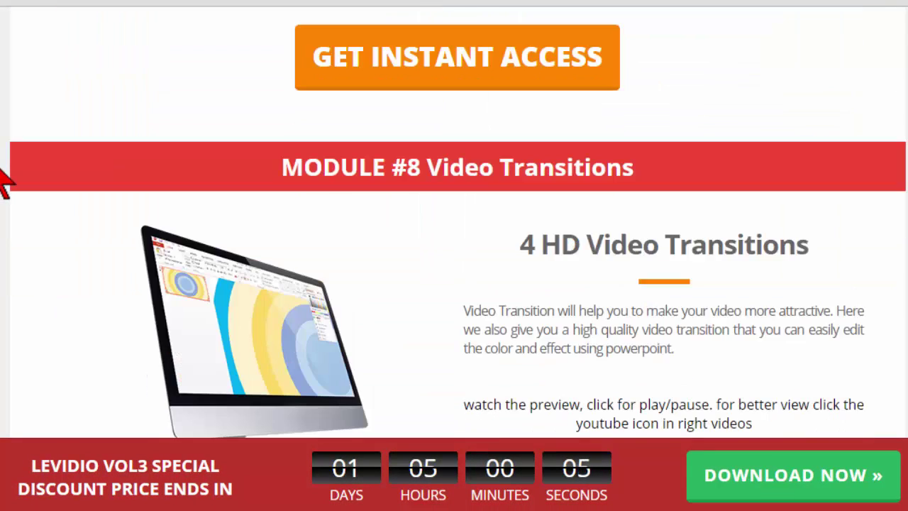
scroll(3, 186, "down", 7)
scroll(4, 186, "up", 2)
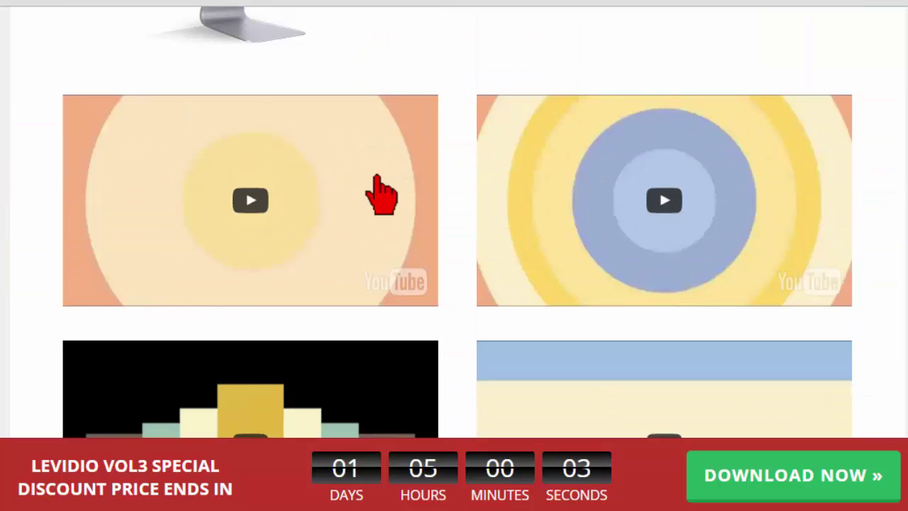
left_click(673, 205)
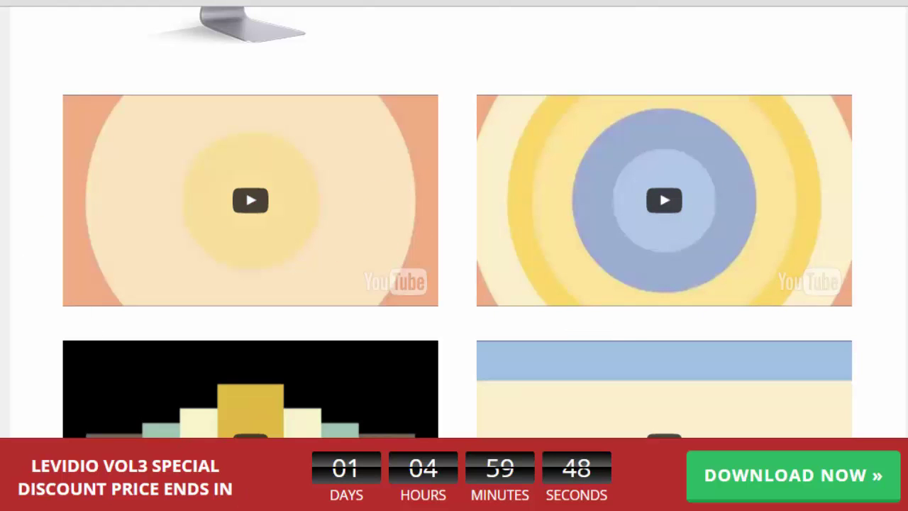
left_click(354, 472)
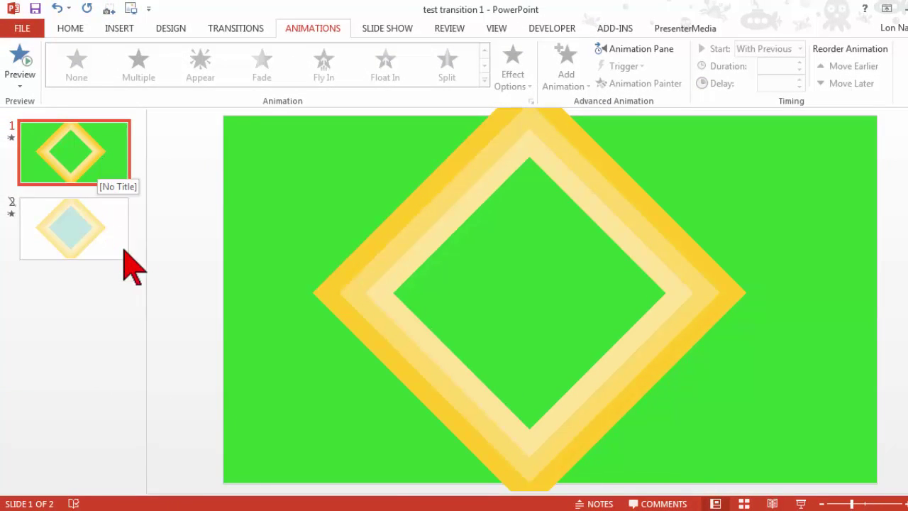
Step: In Explorer, go through UPGRADE PLATINUM OTO 1 into MODULE 8 VIDEO TRANSITIONS PLATINUM and open Swif 5
key("alt+Tab")
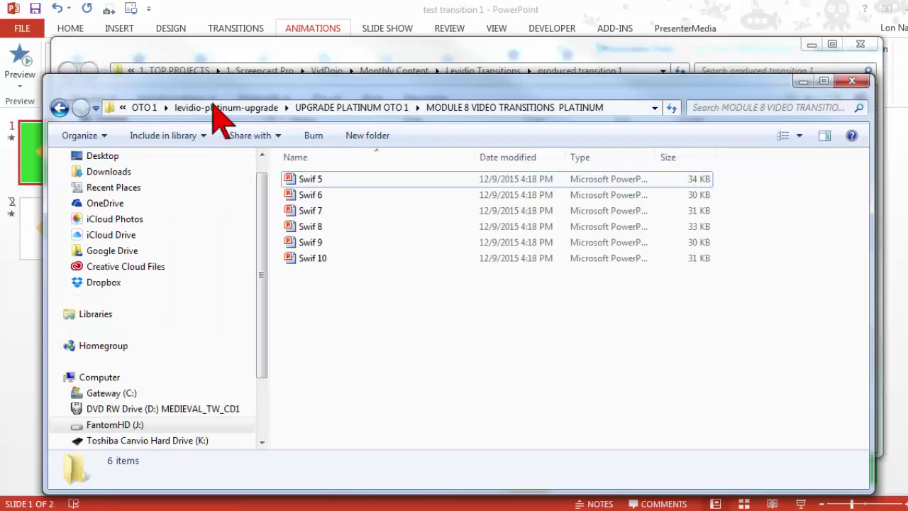
left_click(140, 110)
double_click(345, 183)
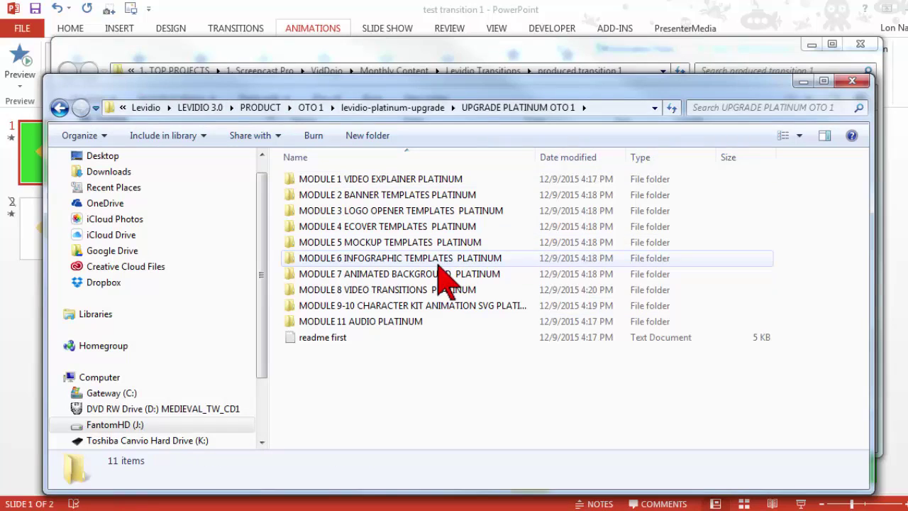
double_click(393, 298)
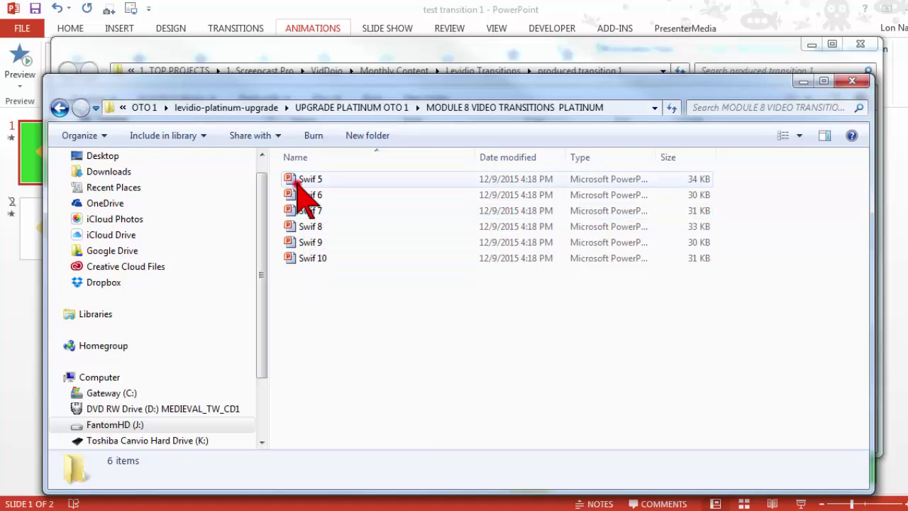
left_click(301, 179)
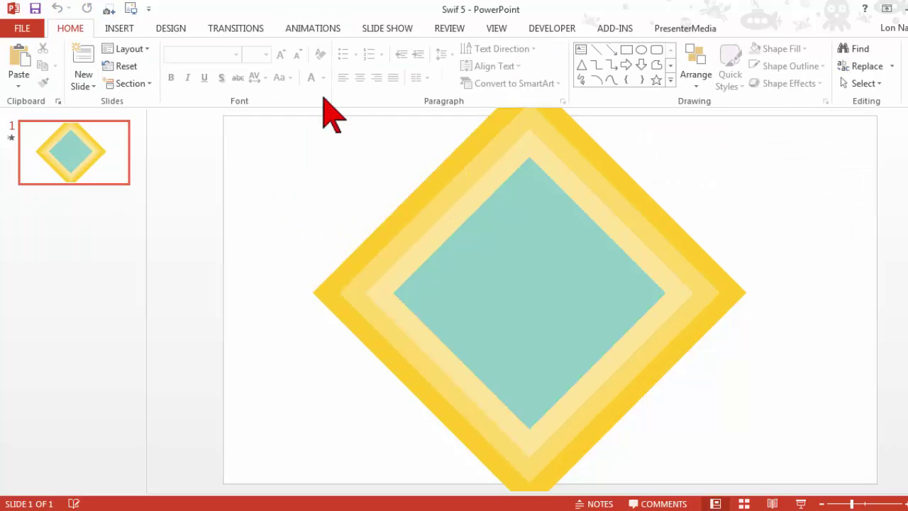
Step: Preview the zooming diamond animation, then duplicate the first slide
left_click(301, 32)
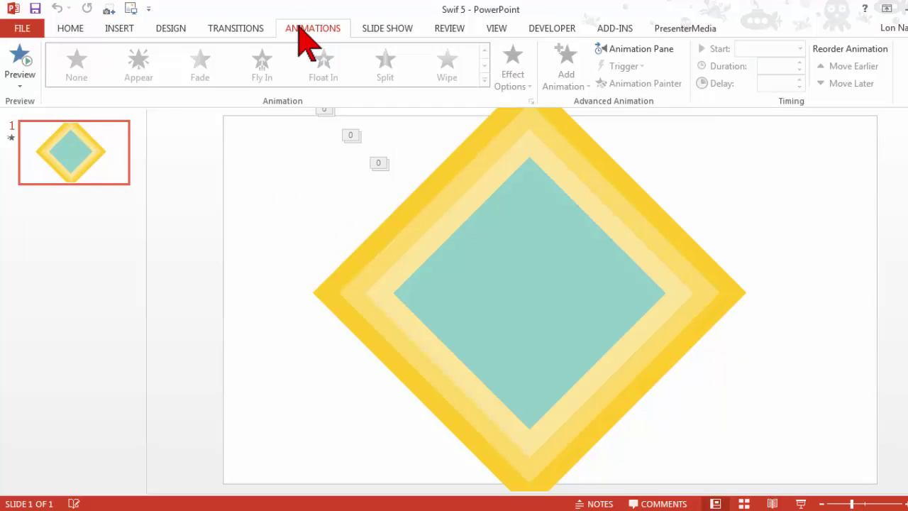
left_click(20, 51)
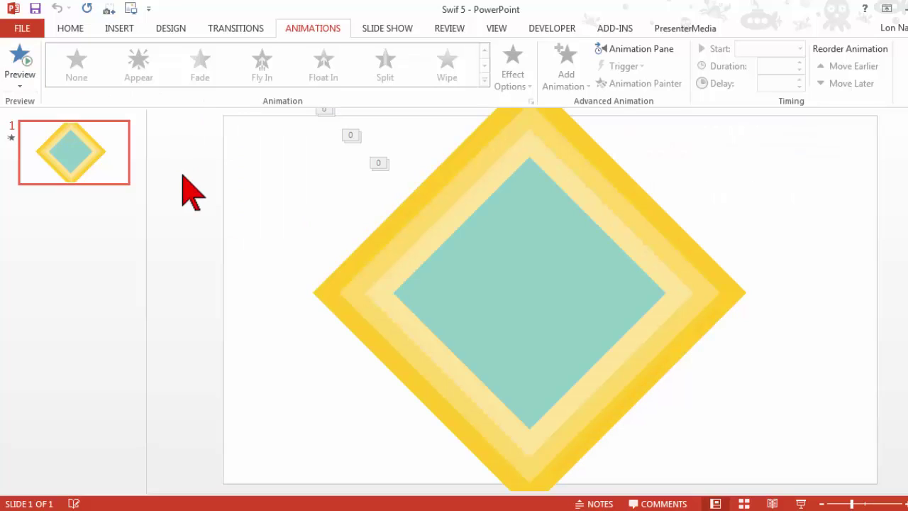
right_click(84, 149)
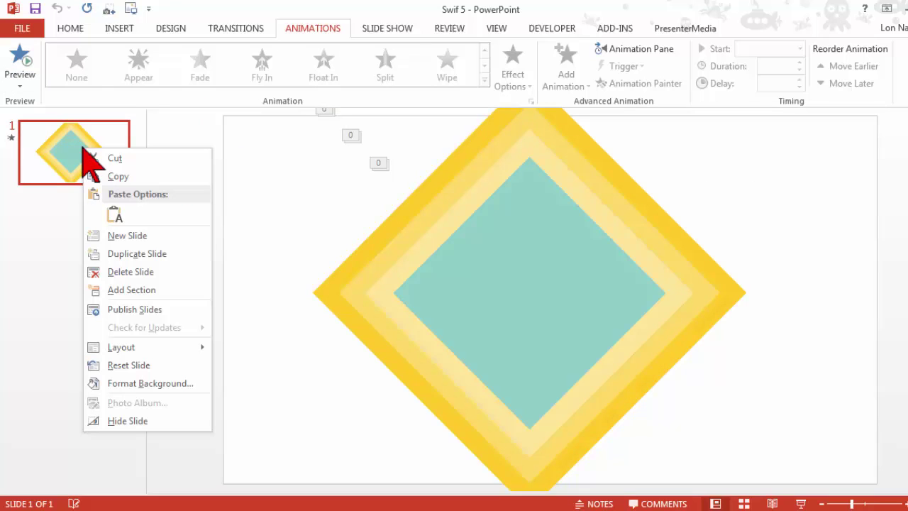
left_click(177, 253)
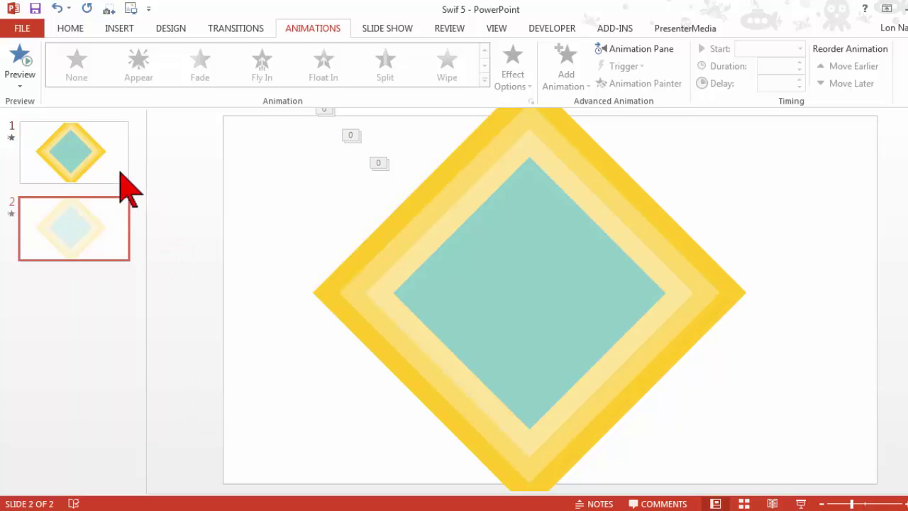
Step: Hide the duplicated second slide and go back to slide 1
right_click(59, 229)
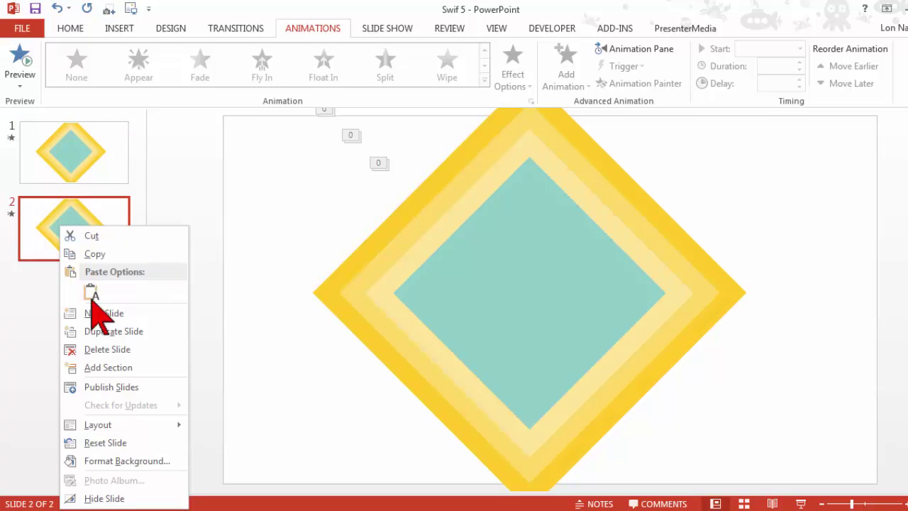
left_click(140, 497)
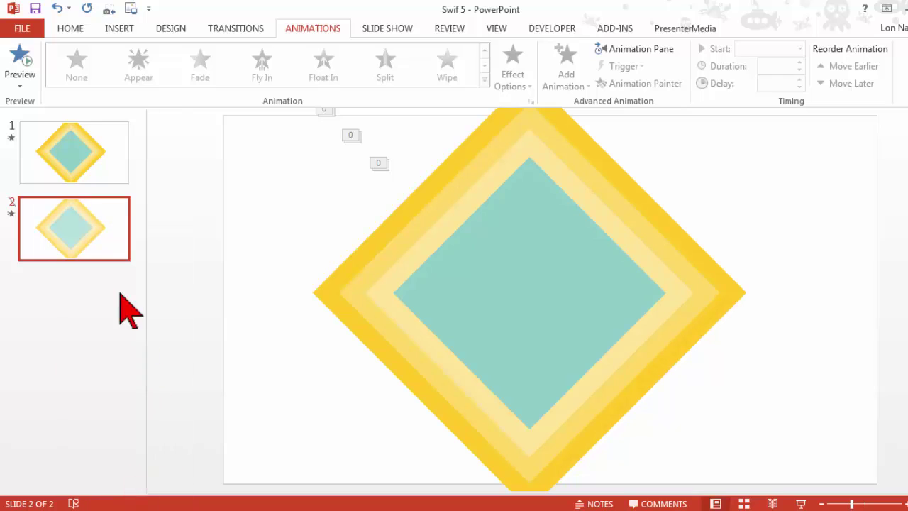
left_click(78, 154)
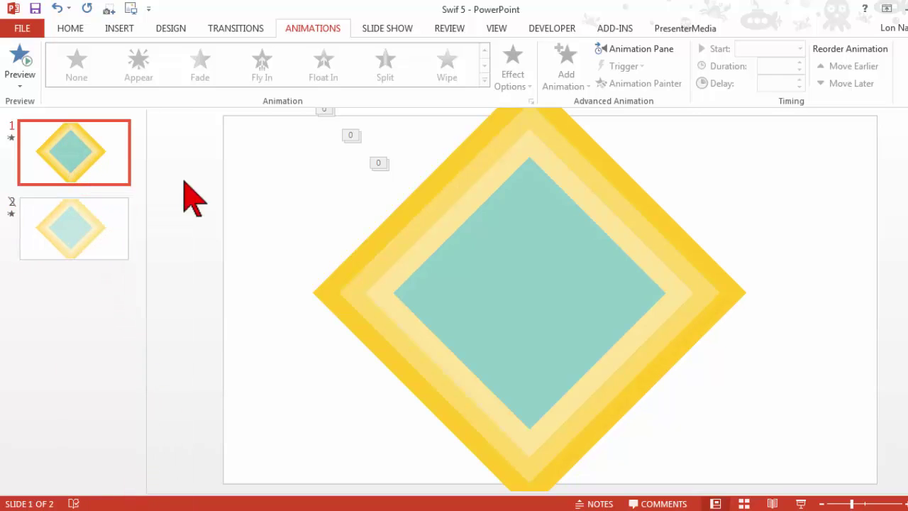
Step: Set the slide background to a solid bright green chosen from More Colors
right_click(278, 173)
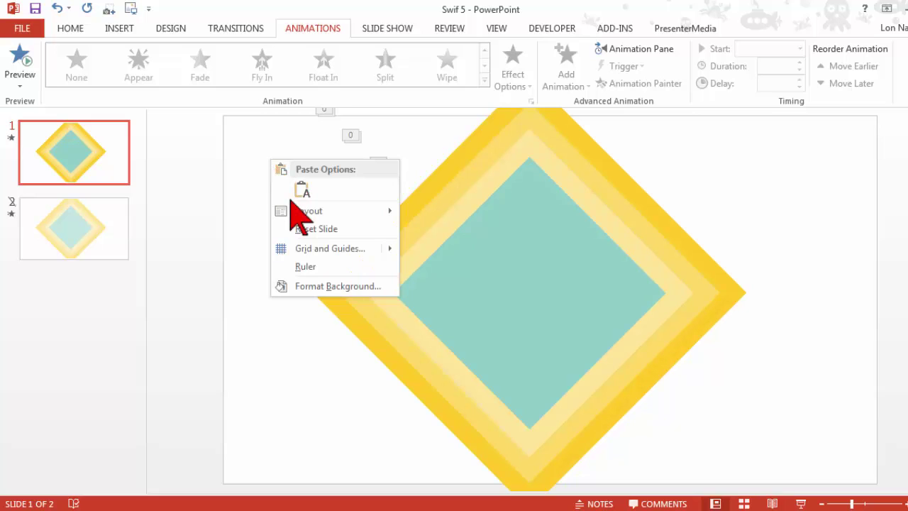
left_click(328, 287)
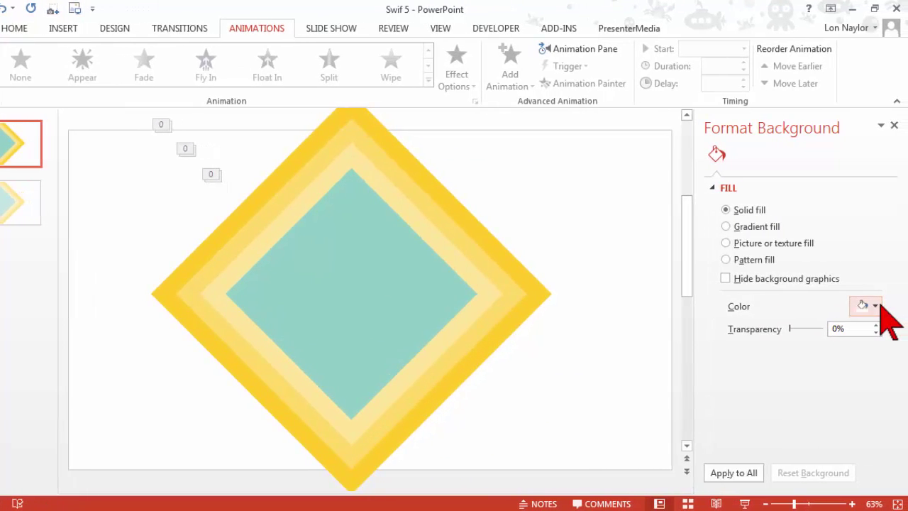
left_click(877, 305)
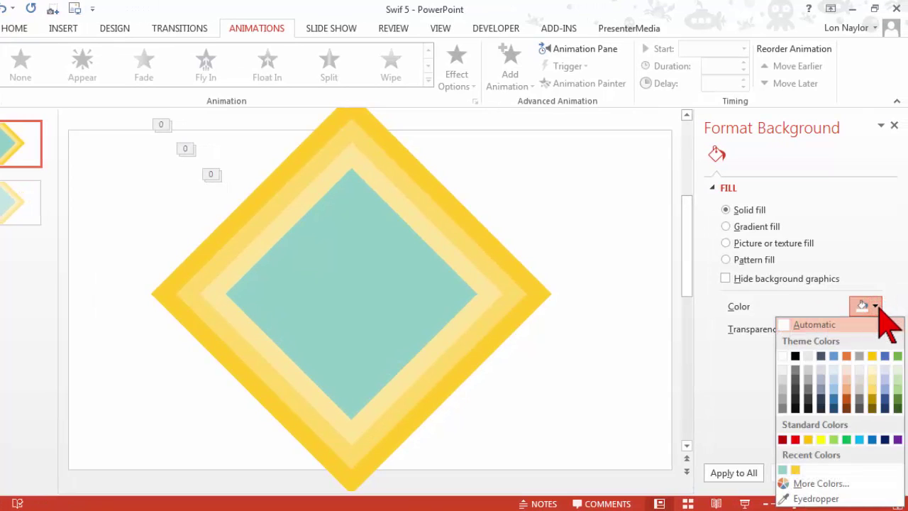
left_click(828, 482)
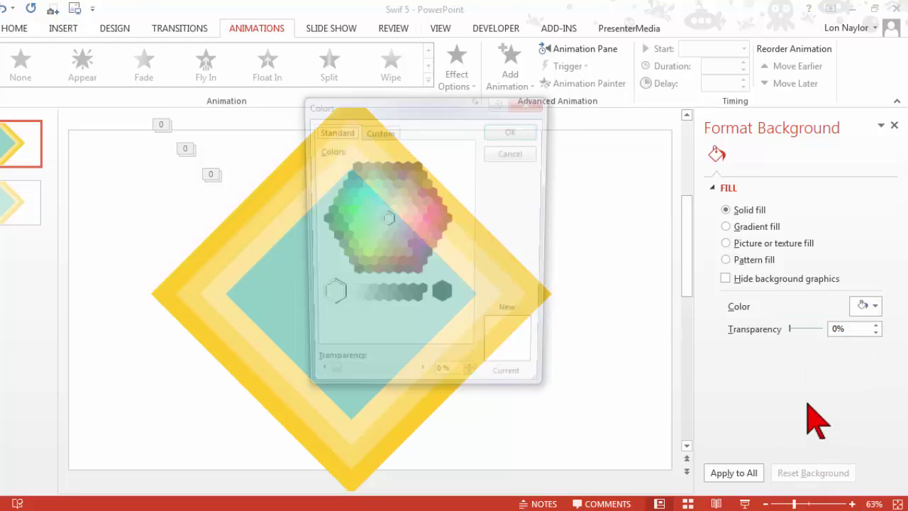
left_click(343, 219)
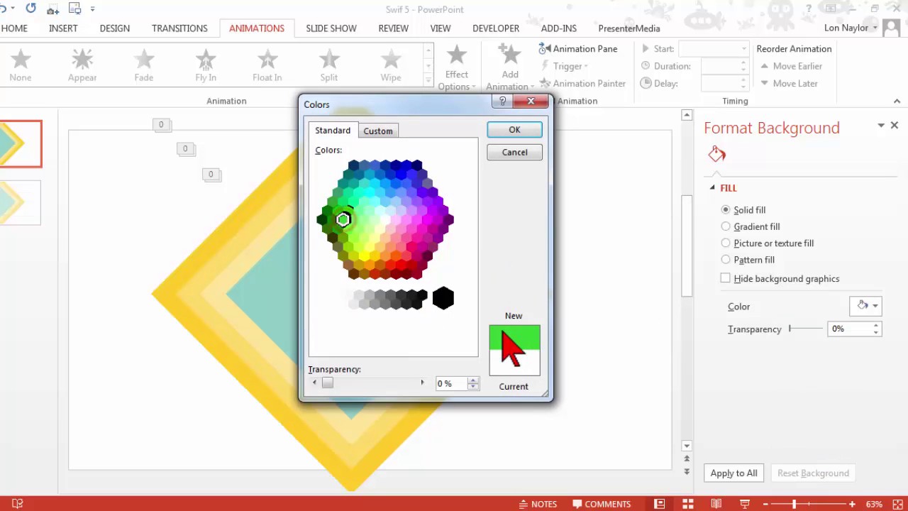
left_click(515, 130)
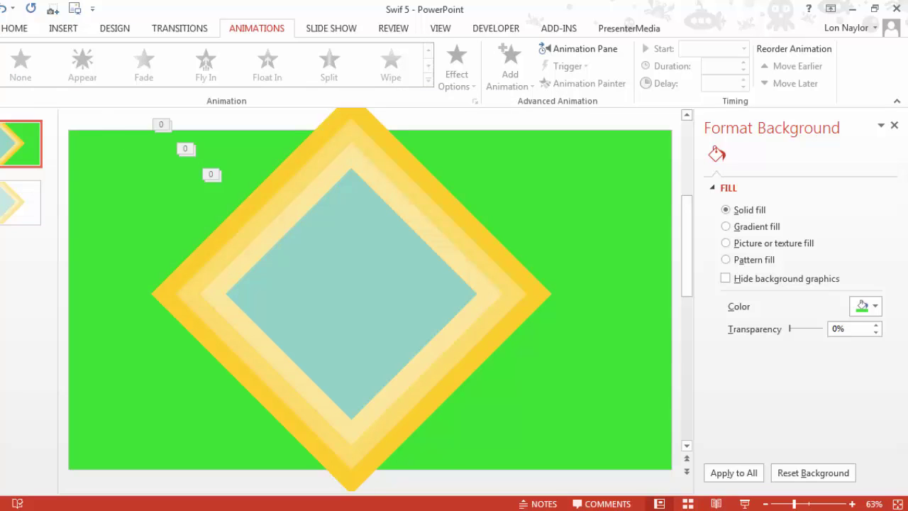
Step: Fill the inner diamond with the same recent green, leaving only the gold frame
left_click(2, 135)
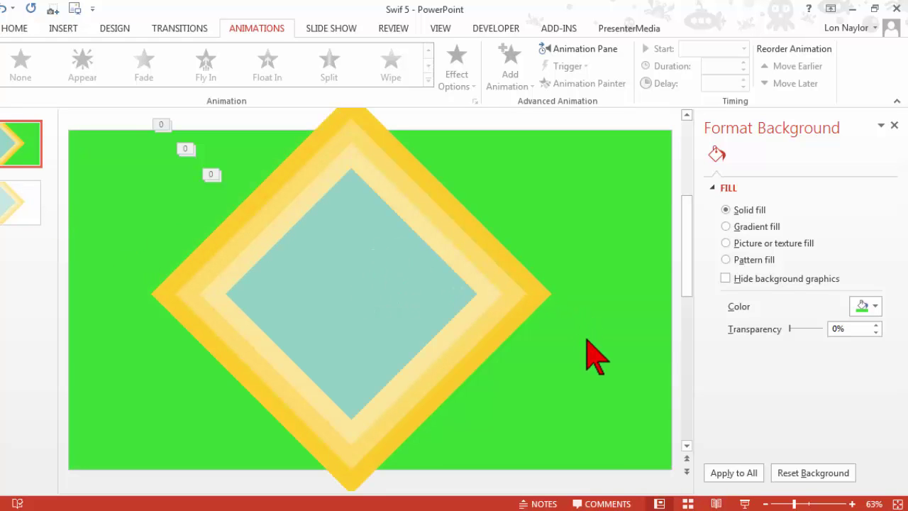
left_click(365, 275)
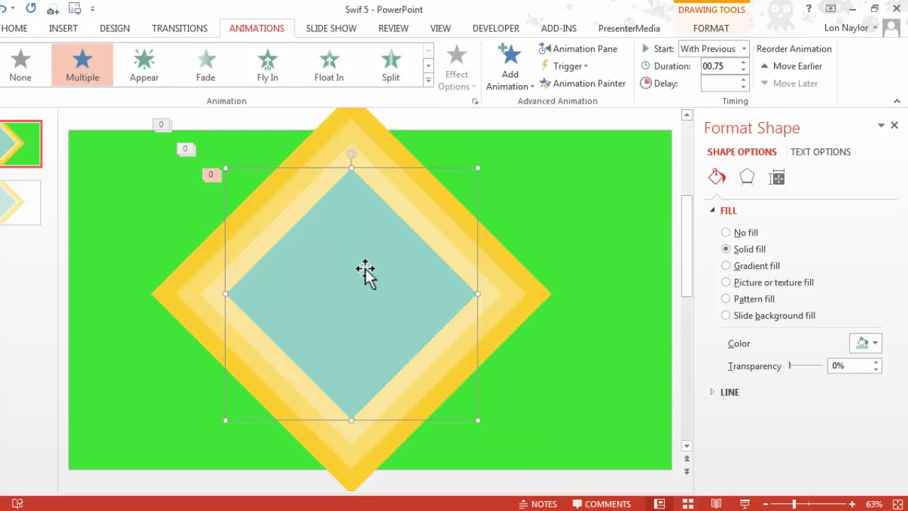
left_click(874, 342)
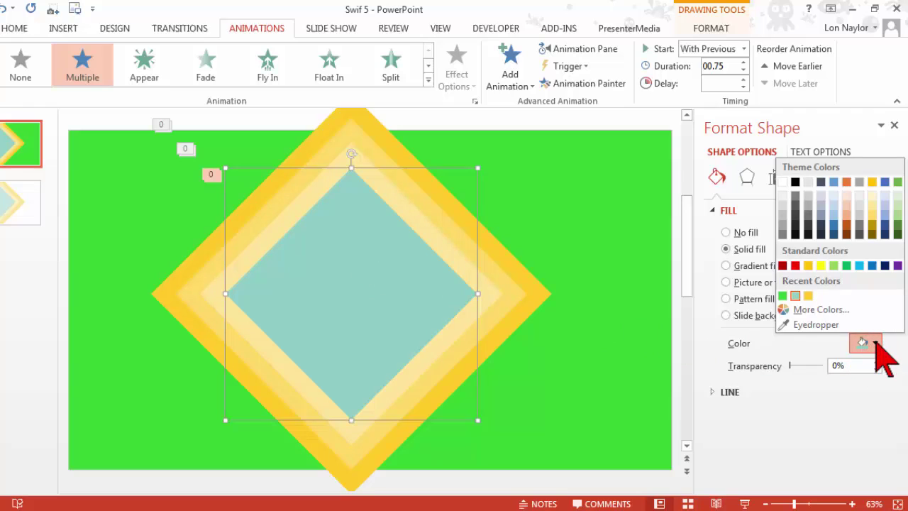
left_click(782, 297)
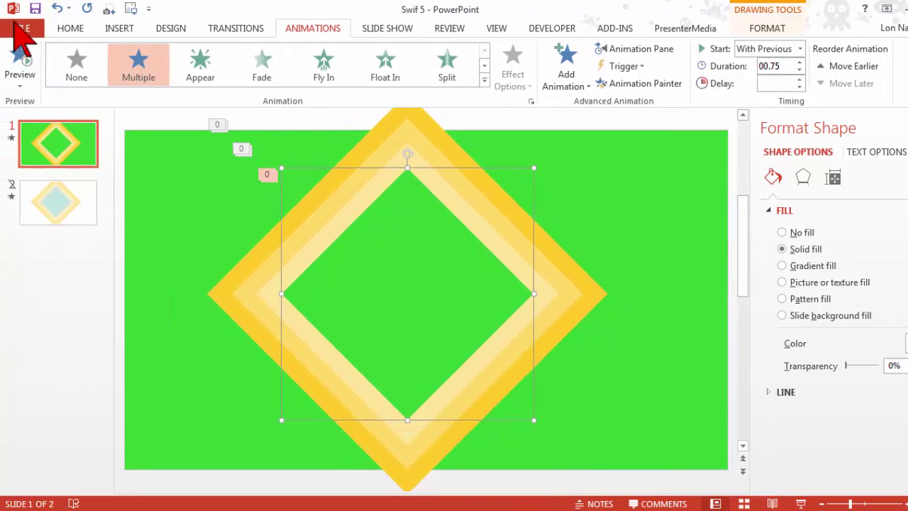
Step: Export the deck as a 1920 x 1080 MPEG-4 video named 'Swif 5 transition'
left_click(16, 29)
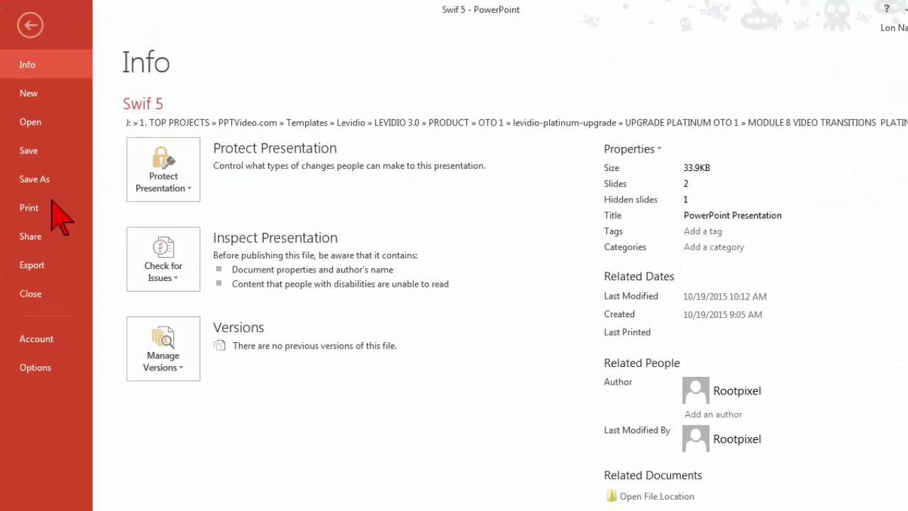
left_click(60, 266)
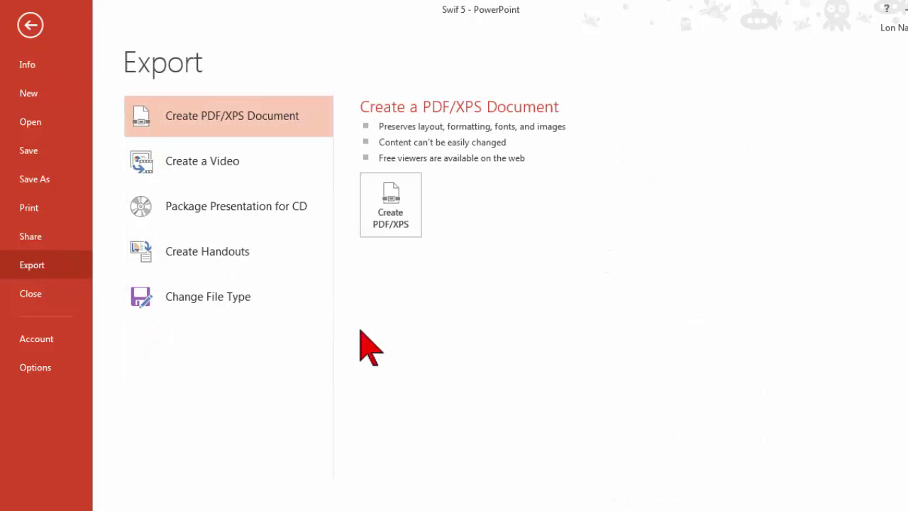
left_click(234, 168)
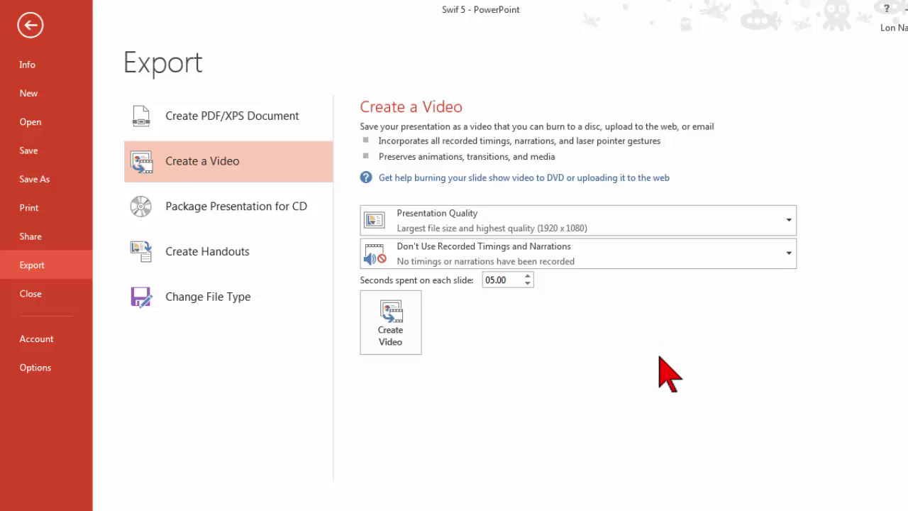
left_click(390, 331)
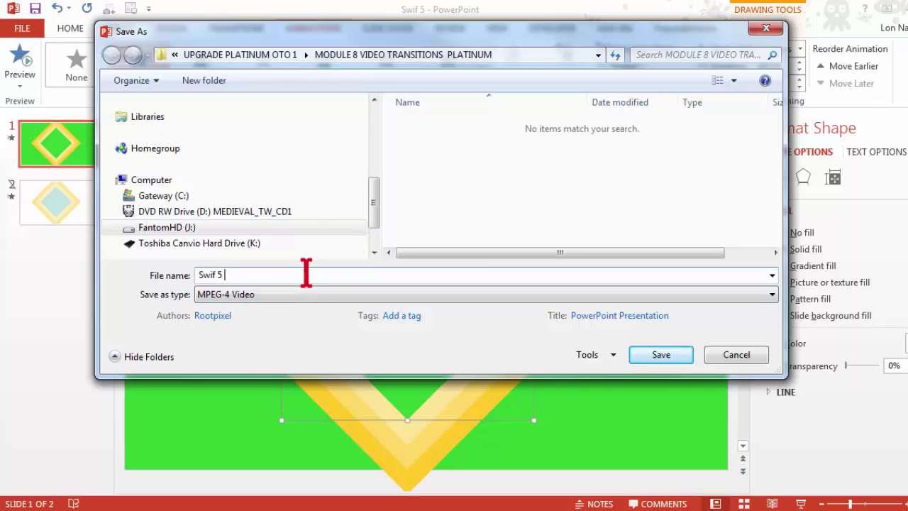
key("Return")
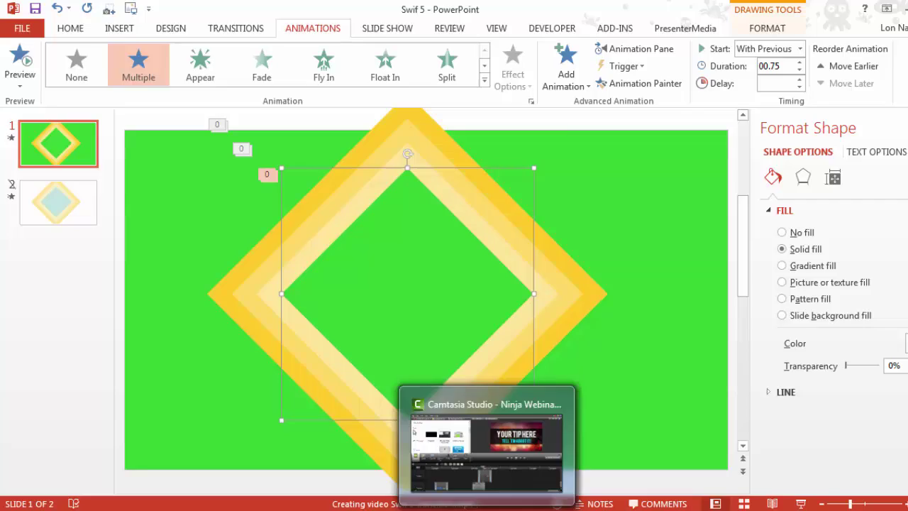
Step: Switch to Camtasia Studio and clear the clip bin selection
left_click(487, 510)
left_click(488, 358)
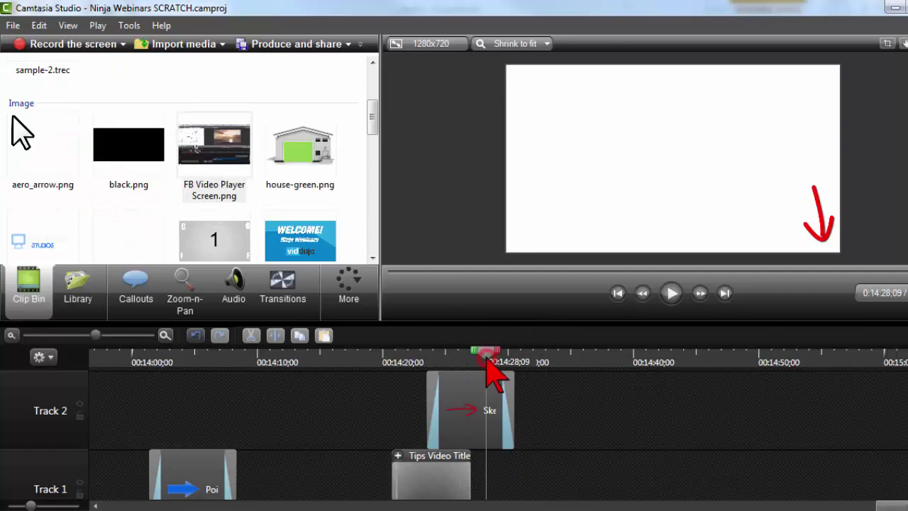
left_click(135, 229)
scroll(157, 75, "down", 1)
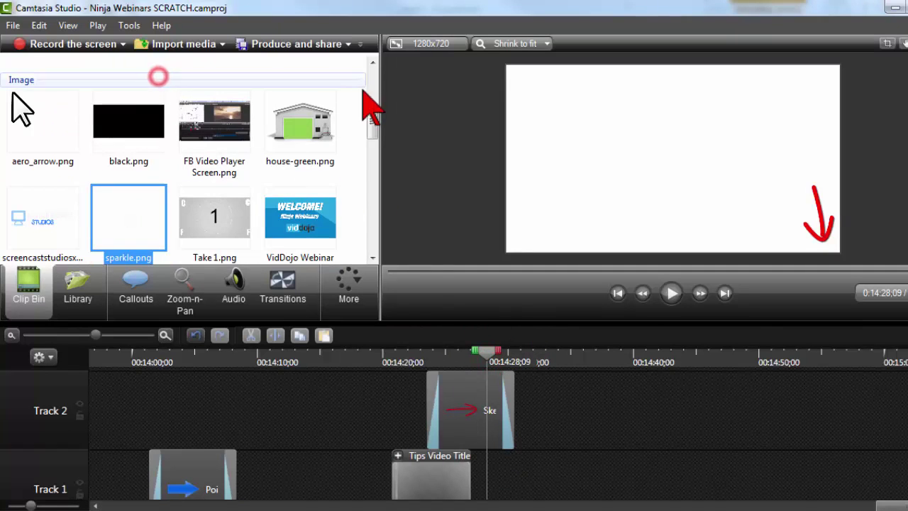
key("ctrl+a")
left_click(355, 145)
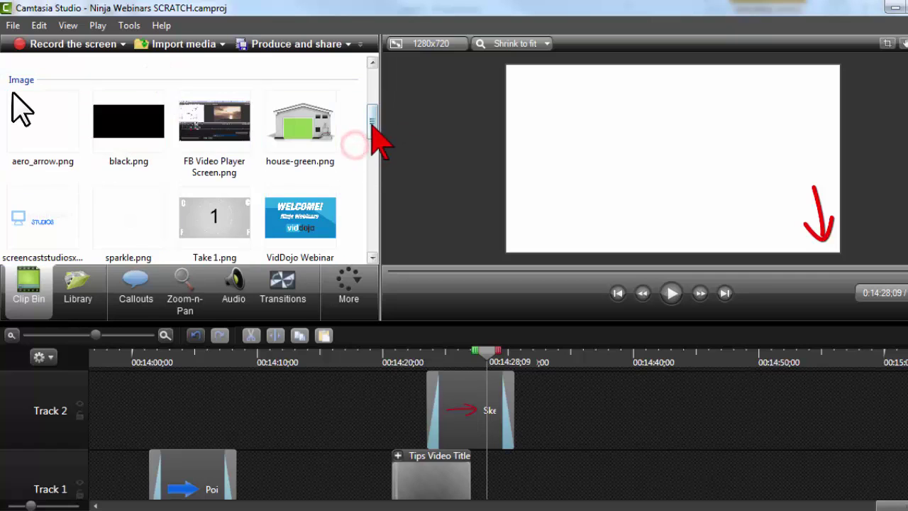
scroll(370, 131, "down", 5)
left_click(563, 358)
scroll(592, 397, "down", 3)
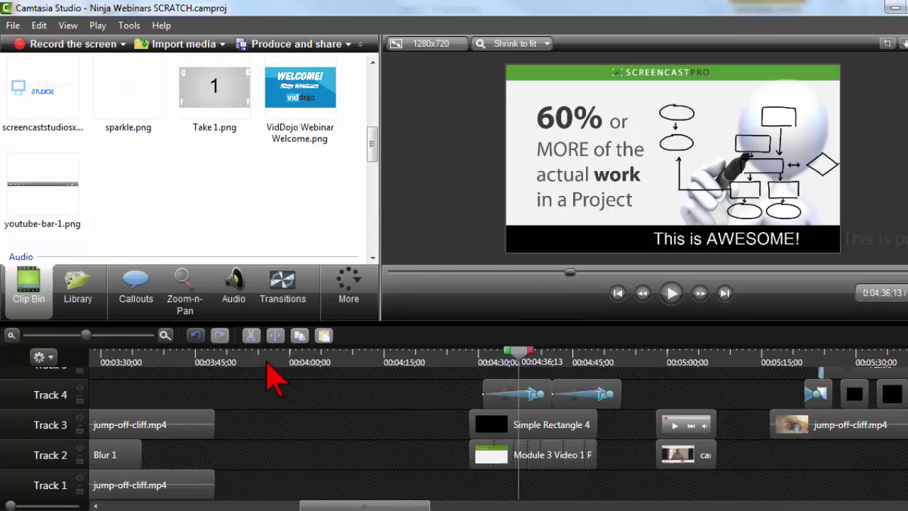
Step: Bring the Track 3 jump-off-cliff clips into view and set the playhead to 0:06:03;14
left_click(240, 358)
left_click_drag(314, 504, 111, 503)
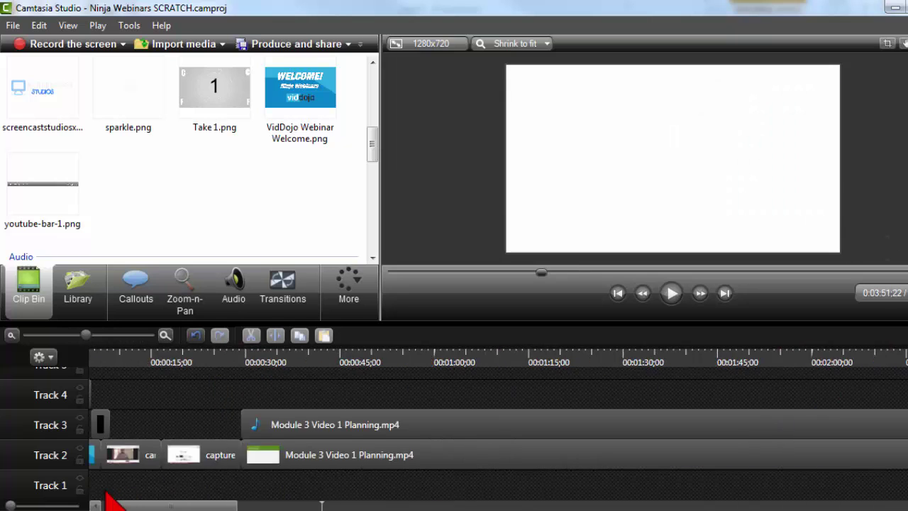
left_click_drag(174, 504, 459, 506)
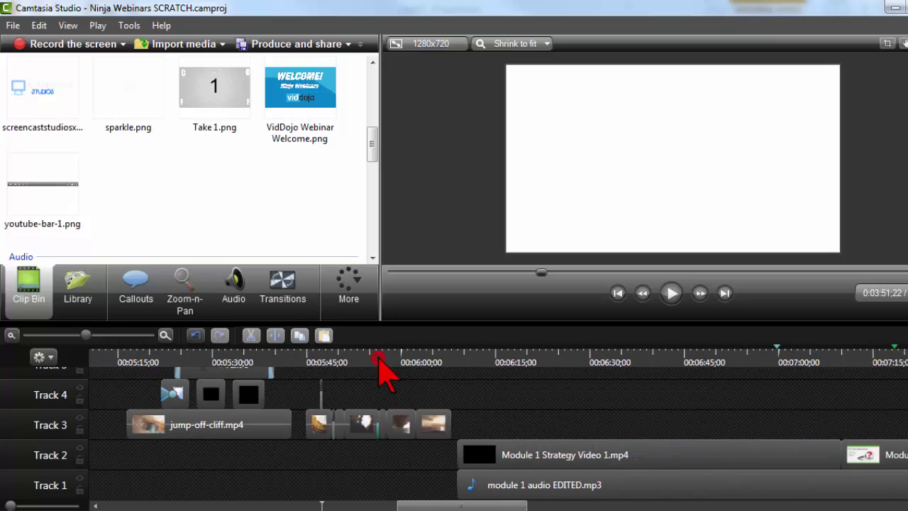
left_click(379, 358)
scroll(378, 378, "up", 5)
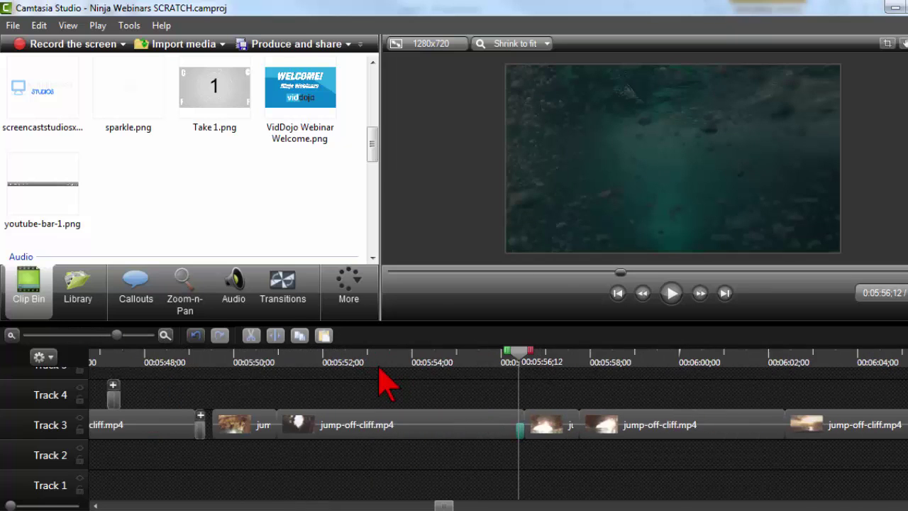
left_click(563, 434)
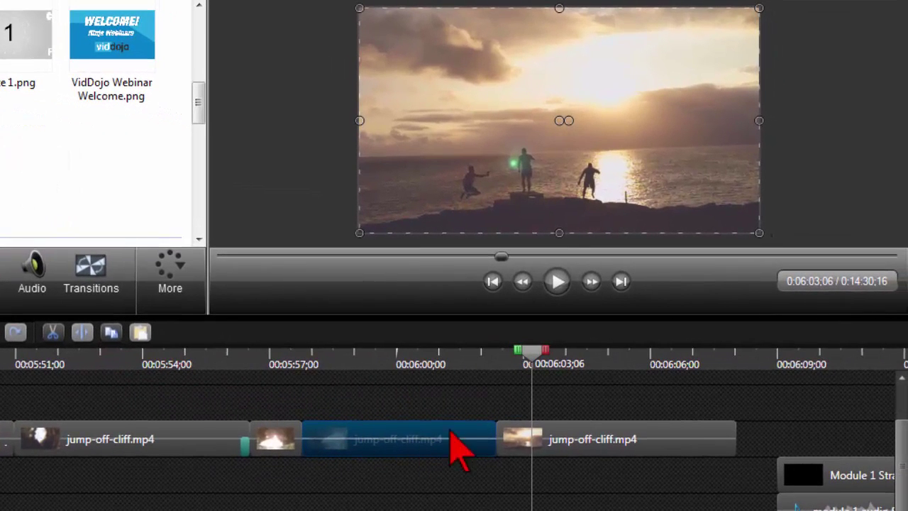
left_click(600, 429)
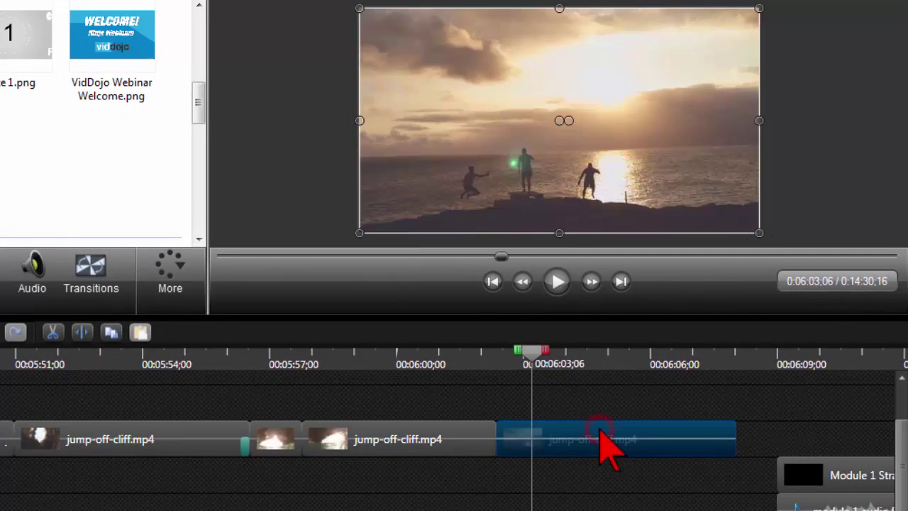
left_click(473, 356)
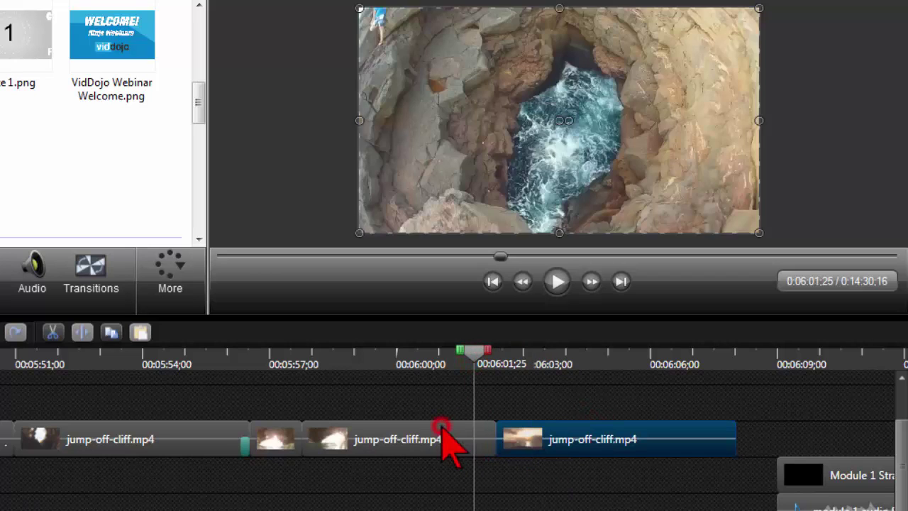
left_click(442, 424)
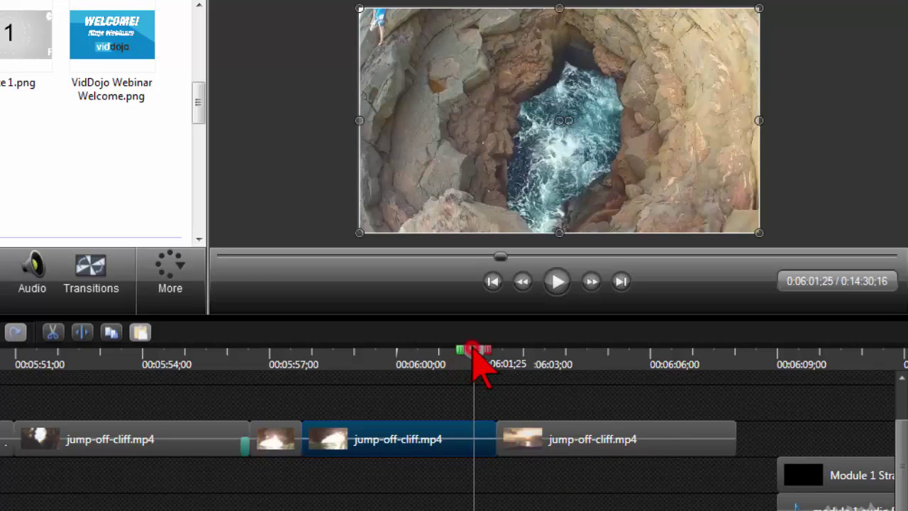
left_click_drag(473, 352, 542, 355)
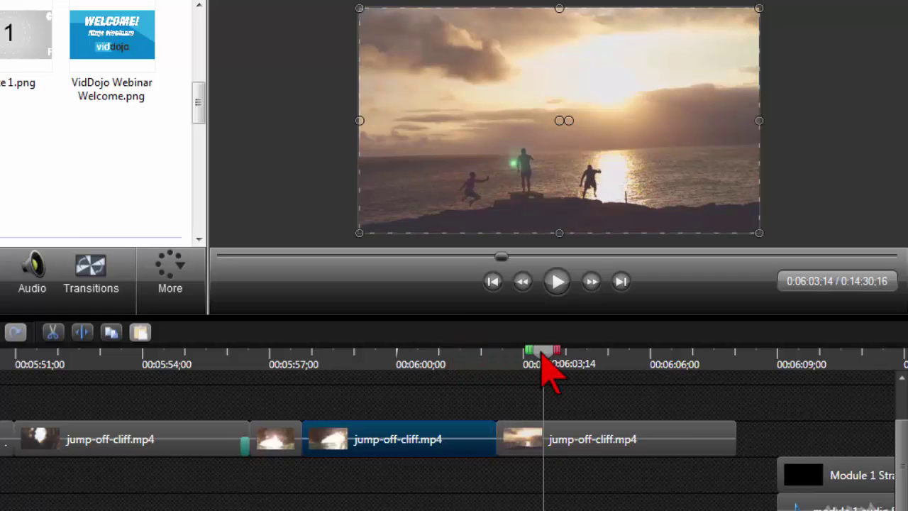
Step: Import test transition 1.mp4 into the Clip Bin and drop it above the cliff clips
right_click(3, 162)
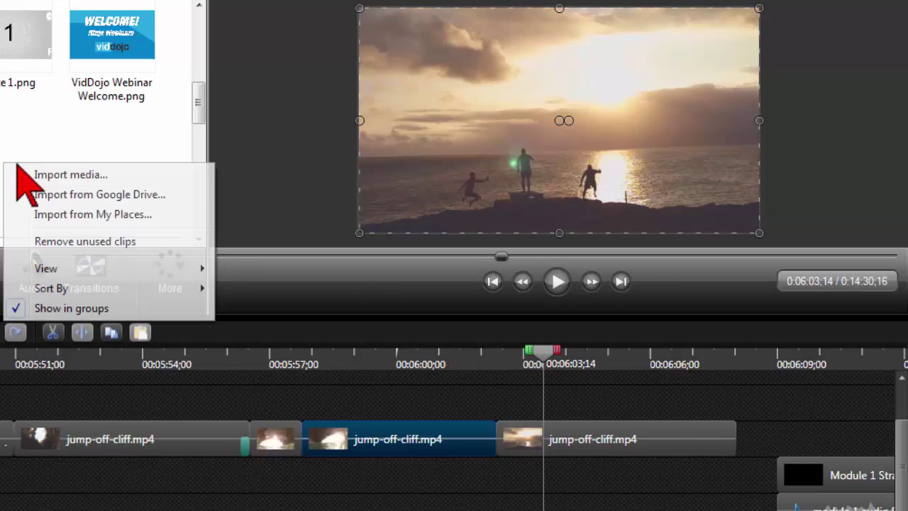
left_click(37, 176)
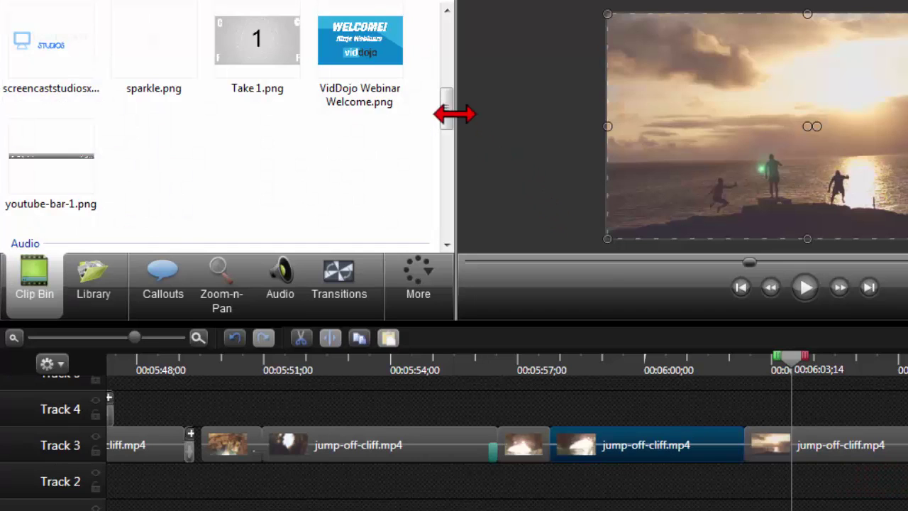
scroll(450, 108, "up", 5)
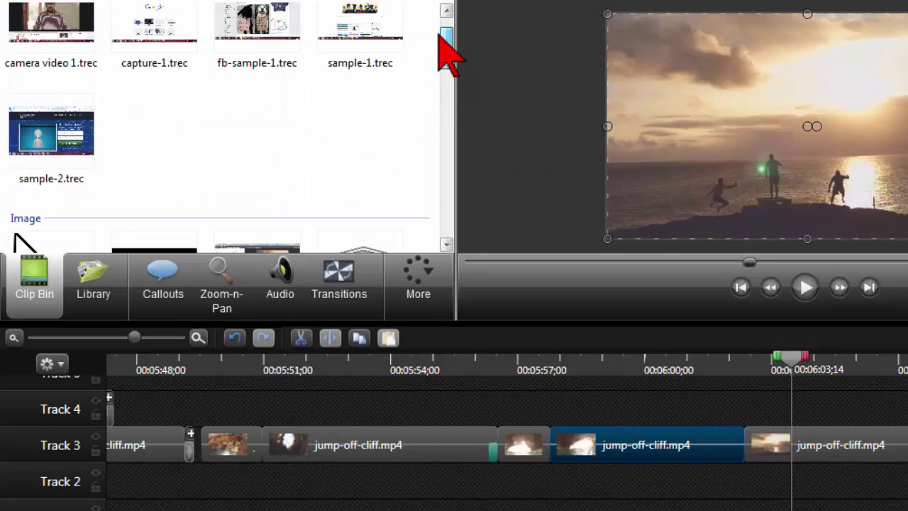
left_click_drag(440, 78, 448, 234)
left_click_drag(55, 196, 723, 410)
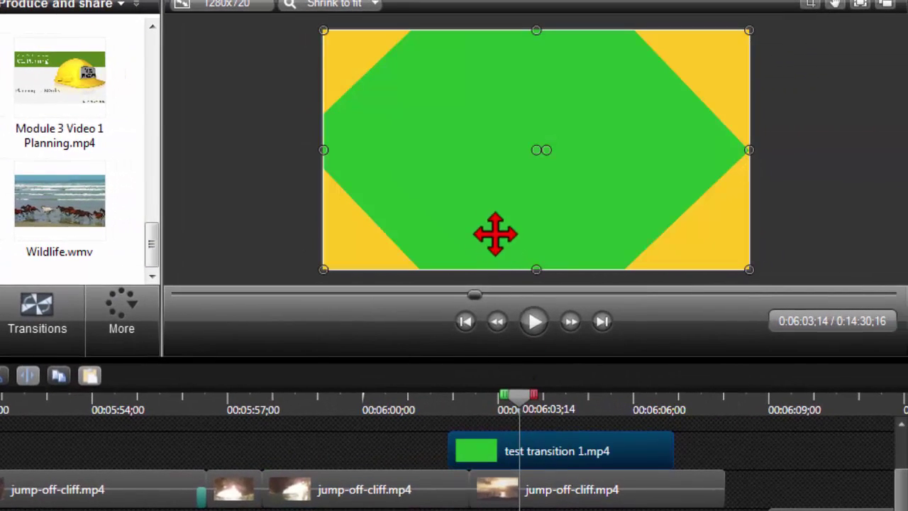
Step: Nudge the transition clip earlier so it starts at 0:06:01;19 over the cut
left_click(413, 495)
left_click(565, 495)
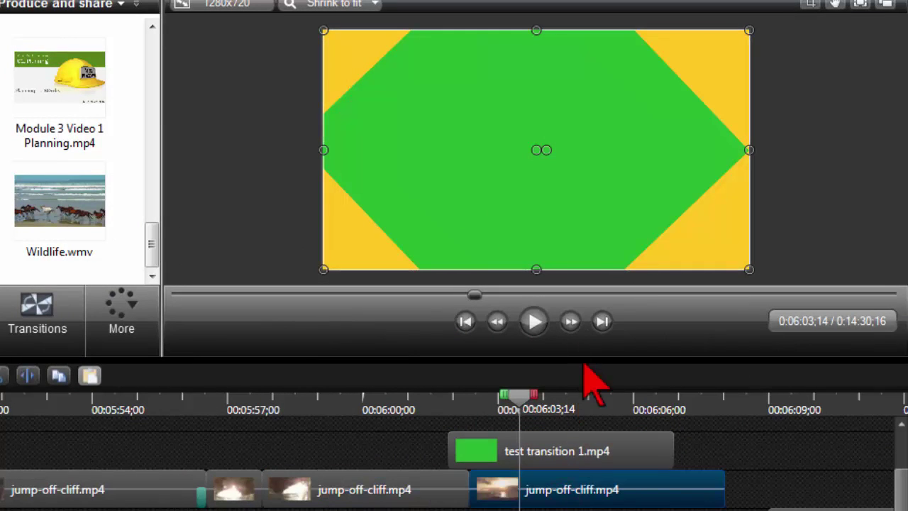
left_click_drag(581, 359, 582, 318)
left_click_drag(496, 462, 476, 461)
left_click(436, 493)
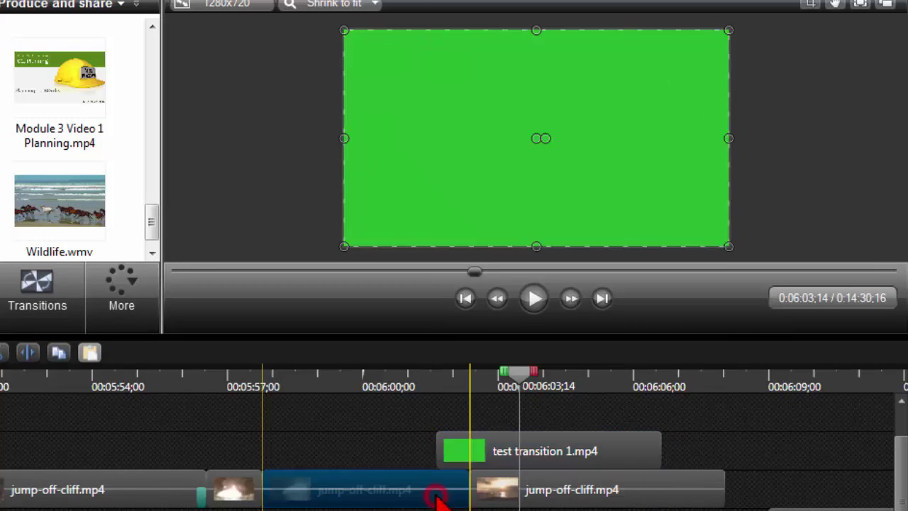
left_click(491, 478)
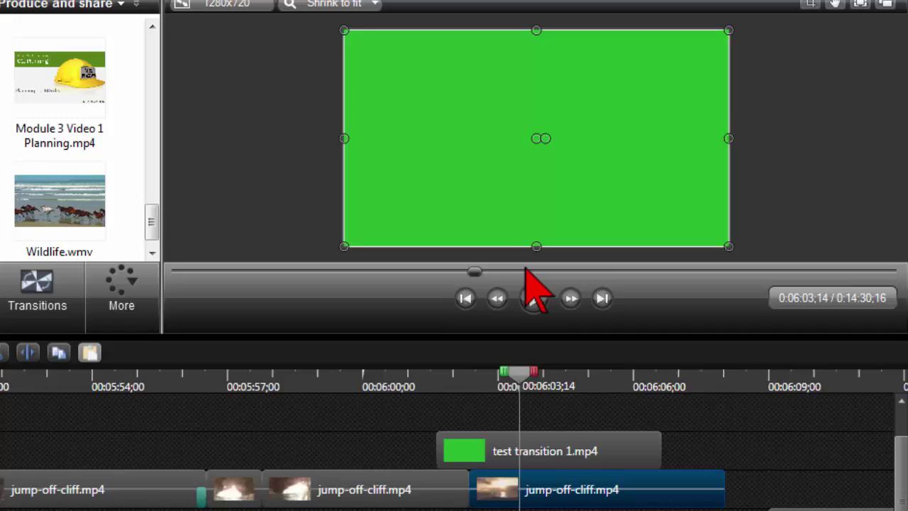
Step: Enable Remove a color in the clip's Visual Properties and pick the green from the preview
left_click(558, 447)
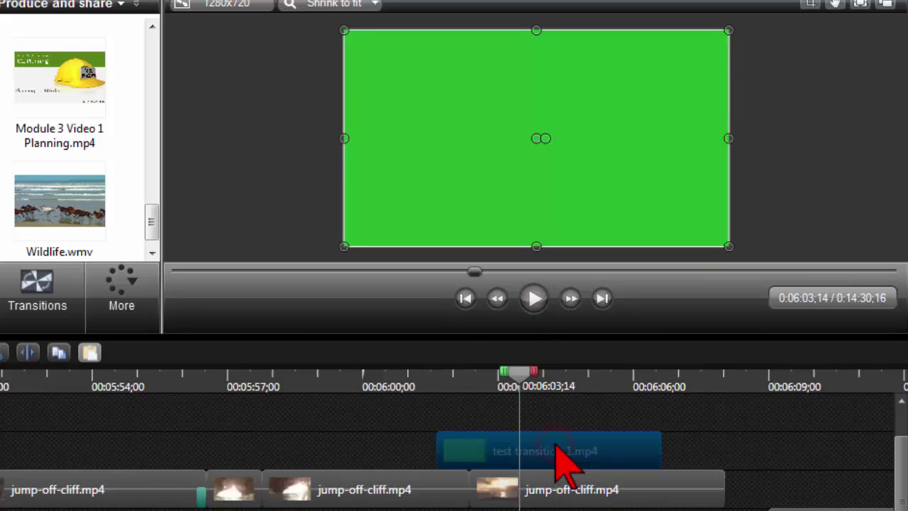
left_click(122, 291)
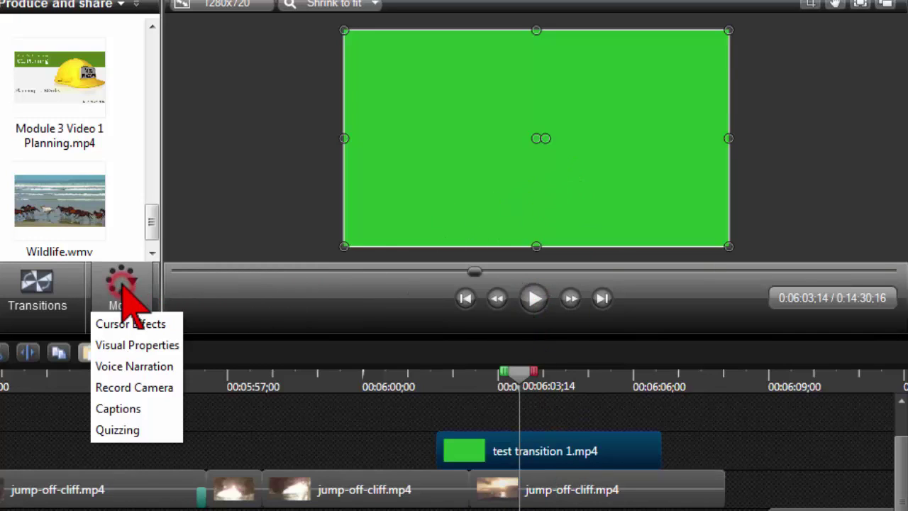
left_click(151, 345)
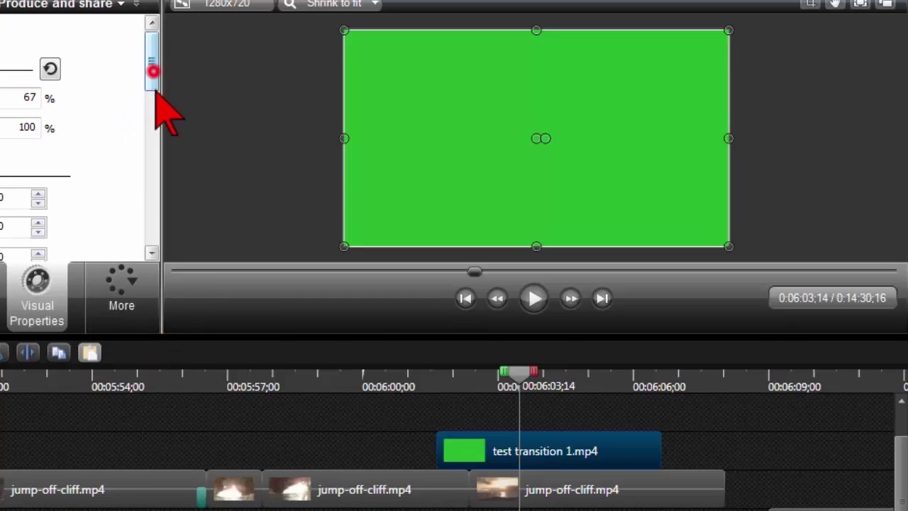
left_click_drag(153, 77, 158, 144)
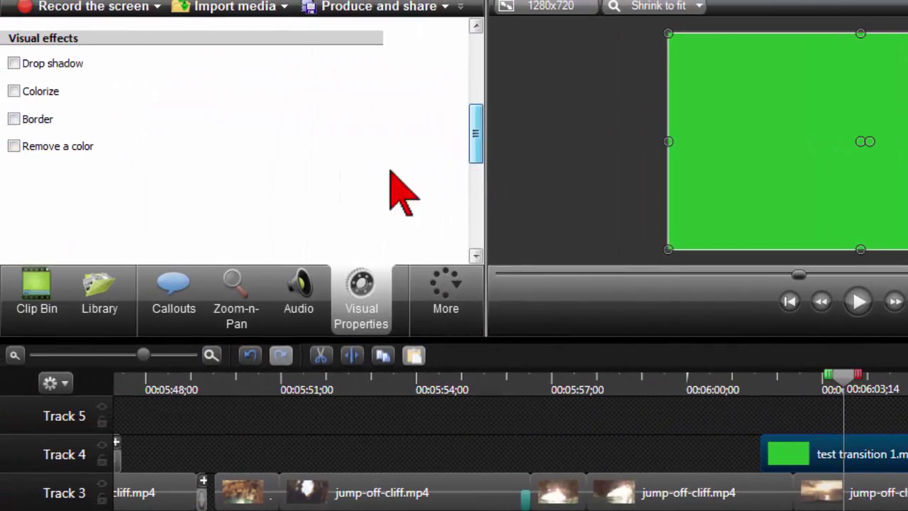
left_click(13, 146)
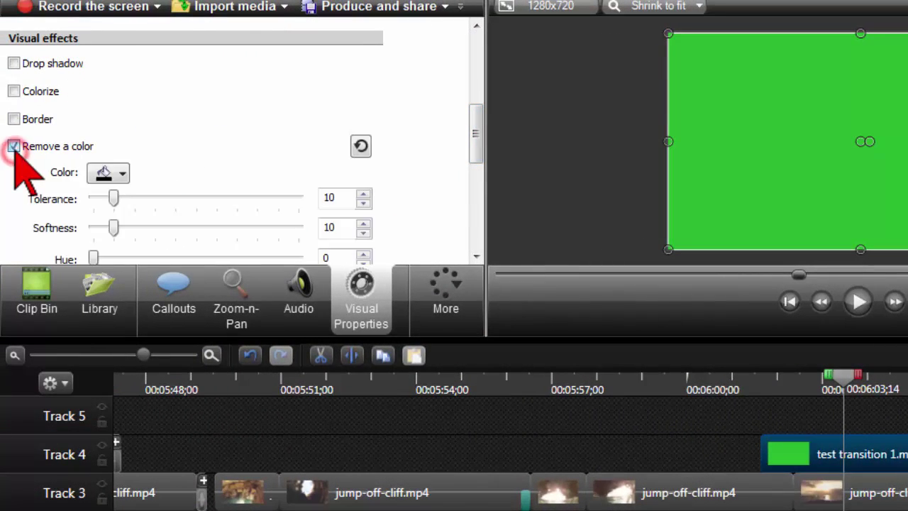
left_click(123, 174)
left_click(174, 305)
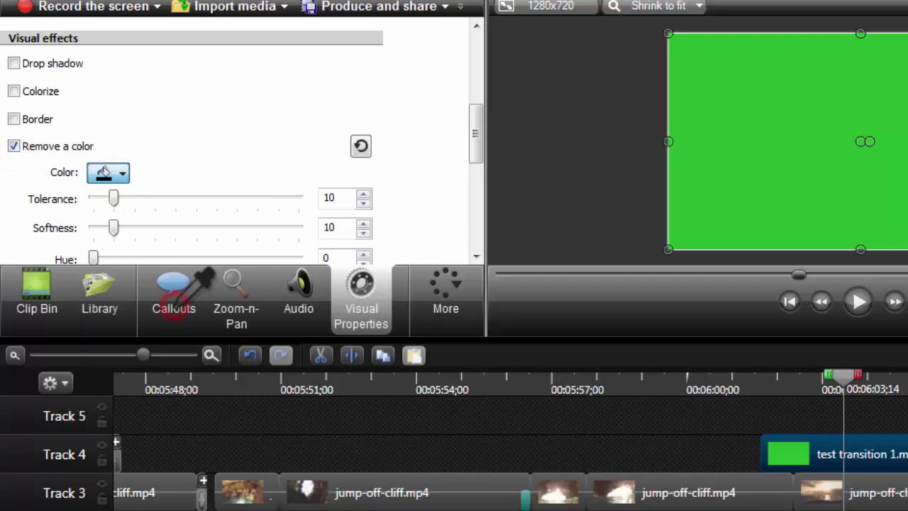
left_click(748, 126)
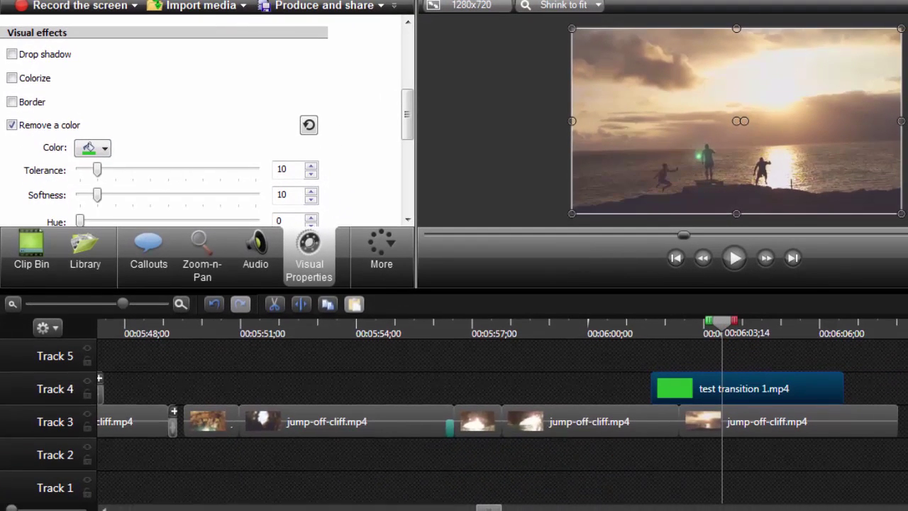
Step: Check the test transition 1 presentation, then scrub back to the sea-hole frame before the cut
mouse_move(355, 482)
left_click(350, 465)
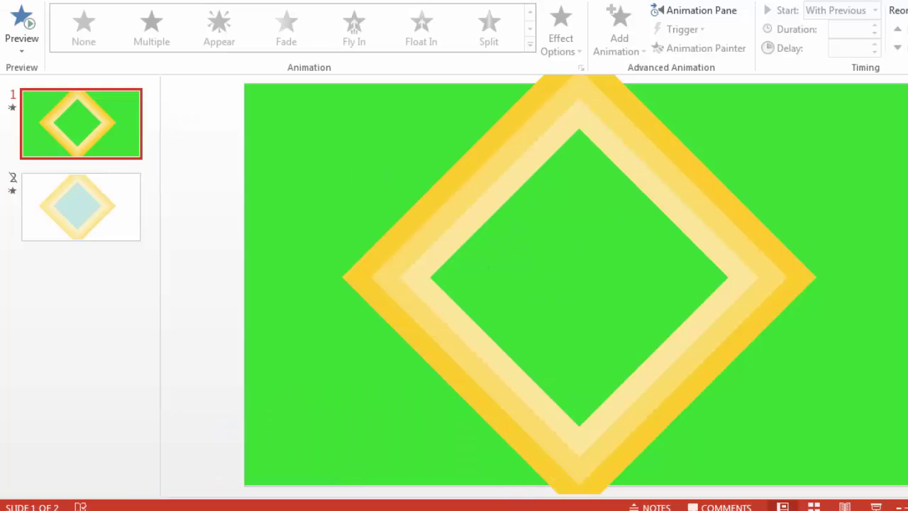
left_click(532, 435)
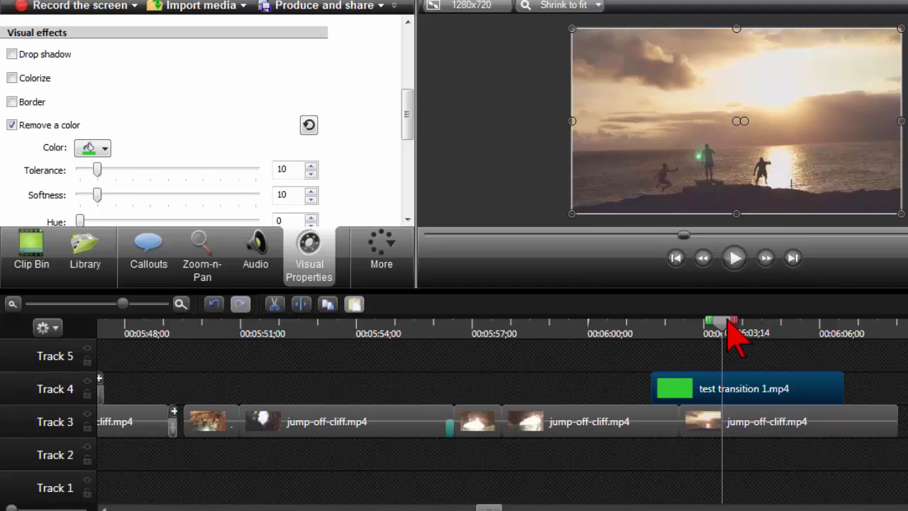
left_click_drag(724, 320, 638, 327)
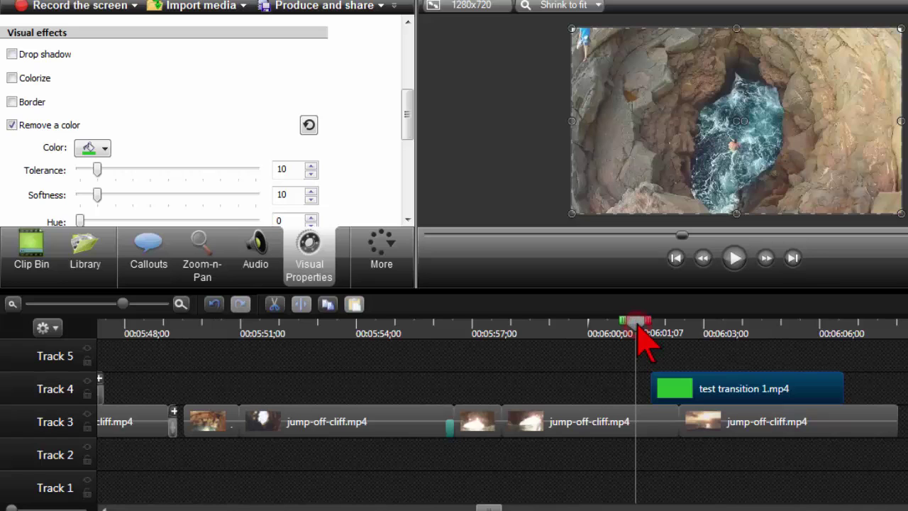
mouse_move(637, 326)
left_mouse_down()
mouse_move(718, 335)
mouse_move(629, 334)
left_mouse_up()
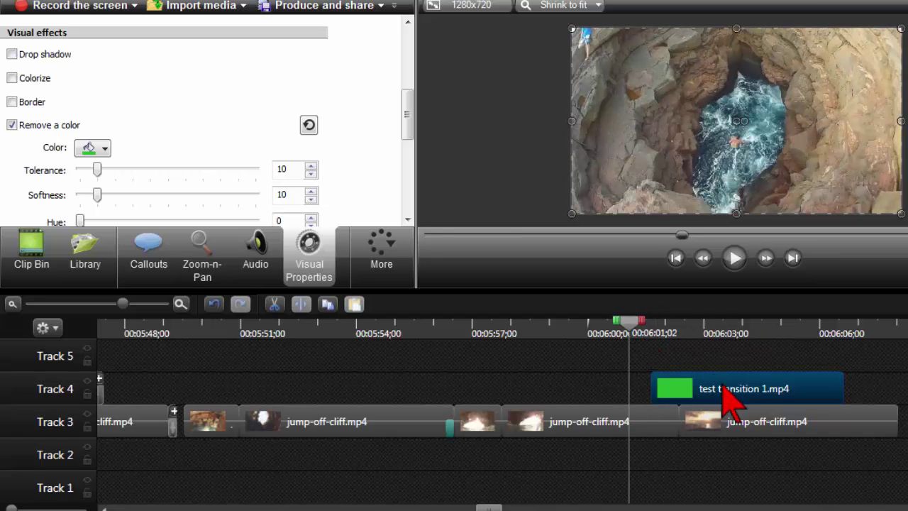
Step: Move the transition clip to start at 00:06:01;02, preview it, then nudge it slightly later
left_click_drag(722, 387, 705, 399)
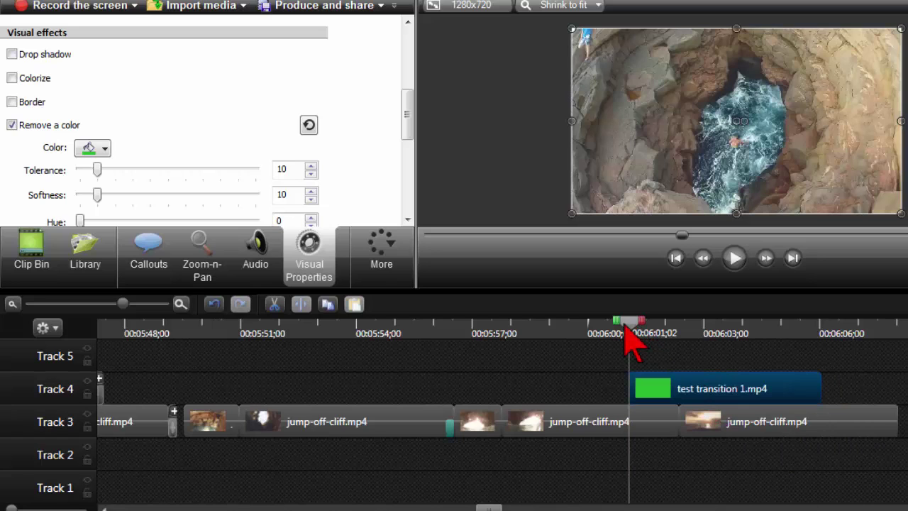
left_click_drag(627, 330, 669, 344)
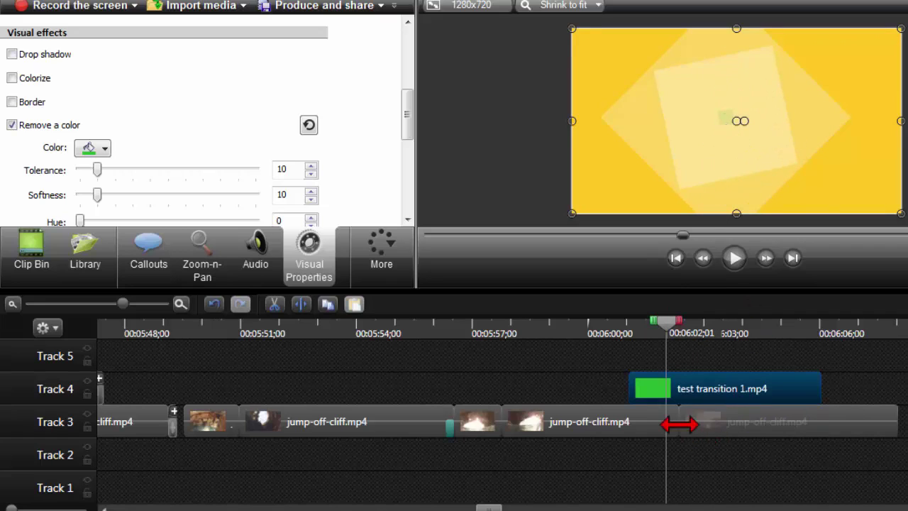
mouse_move(691, 415)
left_mouse_down()
mouse_move(665, 411)
mouse_move(697, 427)
mouse_move(677, 428)
mouse_move(681, 420)
left_mouse_up()
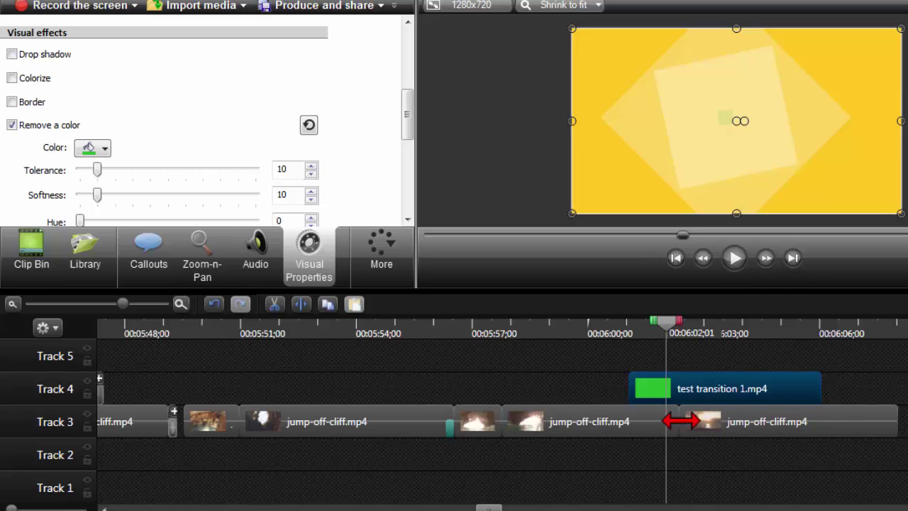
left_click_drag(682, 389, 687, 387)
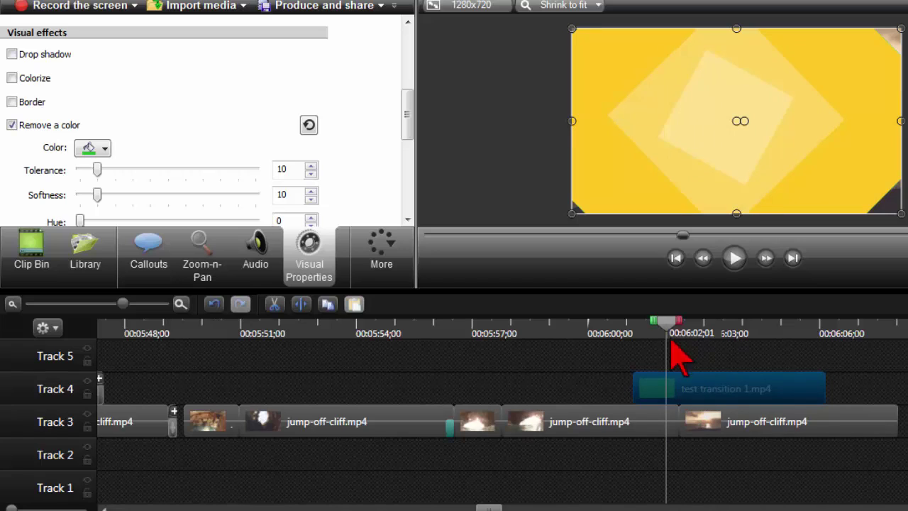
Step: Settle the transition clip, raise the Remove a color tolerance to 30, and scrub through it
left_click_drag(670, 347, 679, 328)
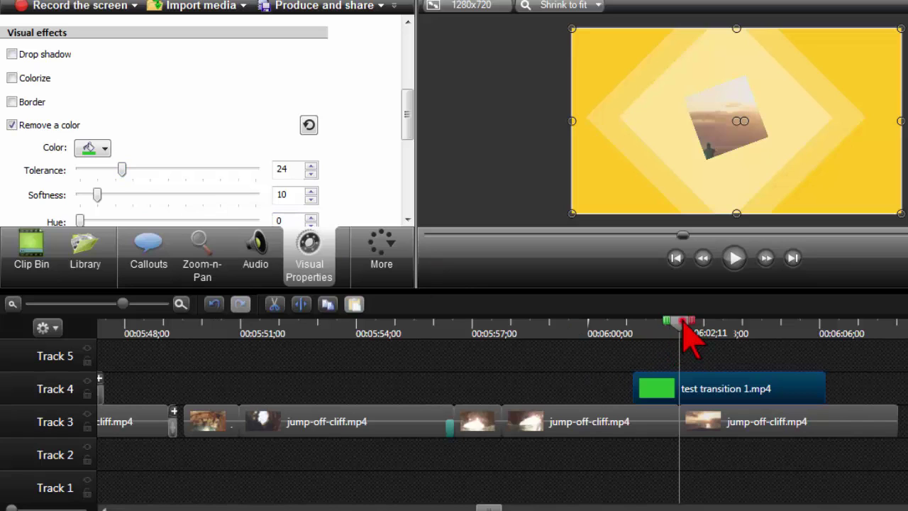
mouse_move(678, 328)
left_mouse_down()
mouse_move(620, 320)
mouse_move(679, 334)
left_mouse_up()
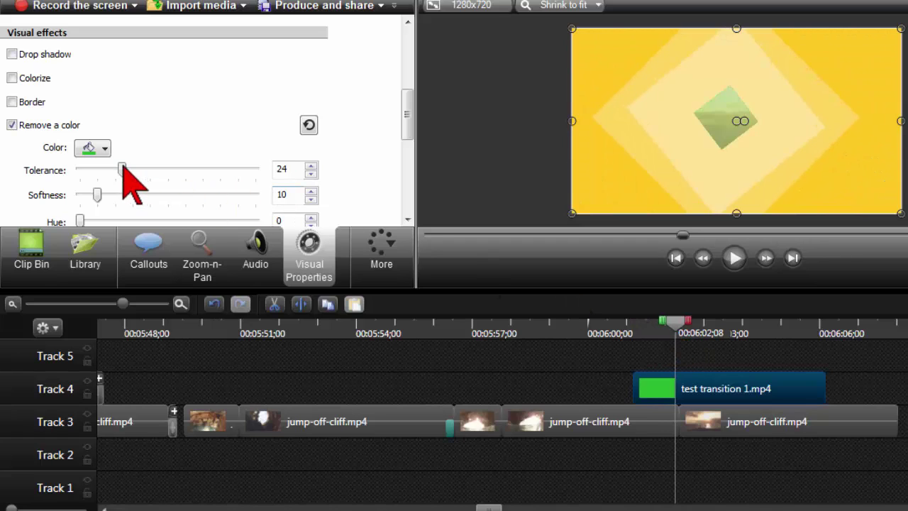
left_click_drag(122, 168, 133, 168)
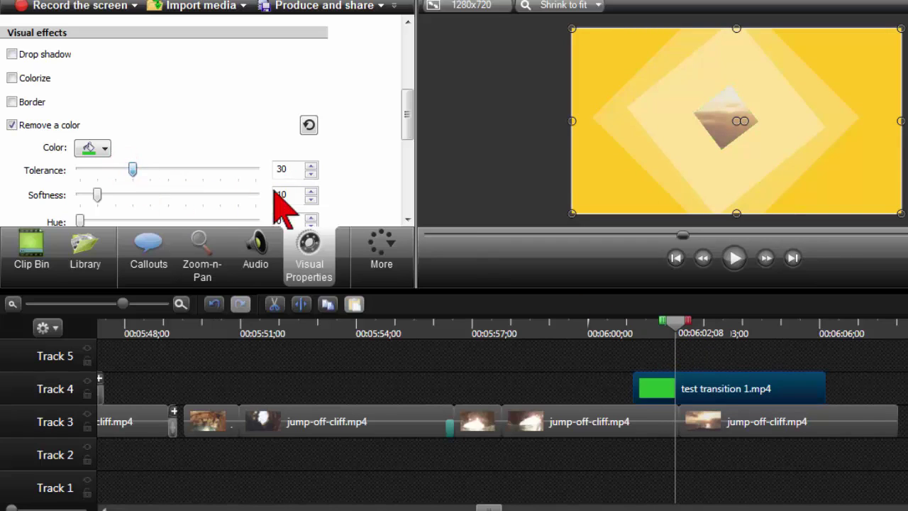
left_click_drag(675, 328, 604, 337)
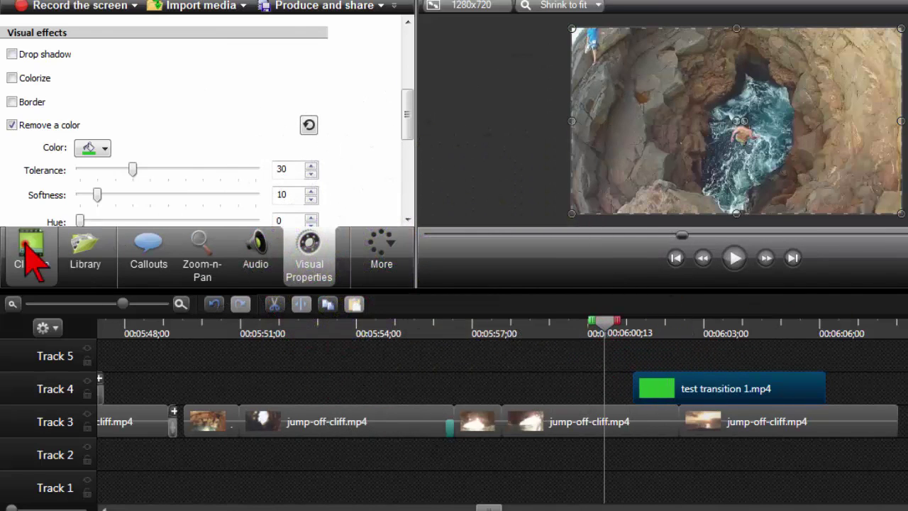
Step: Show the Library listing the 5-second Yellow Squares Transition, with the playhead at 00:06:01;28
left_click(31, 257)
left_click(75, 244)
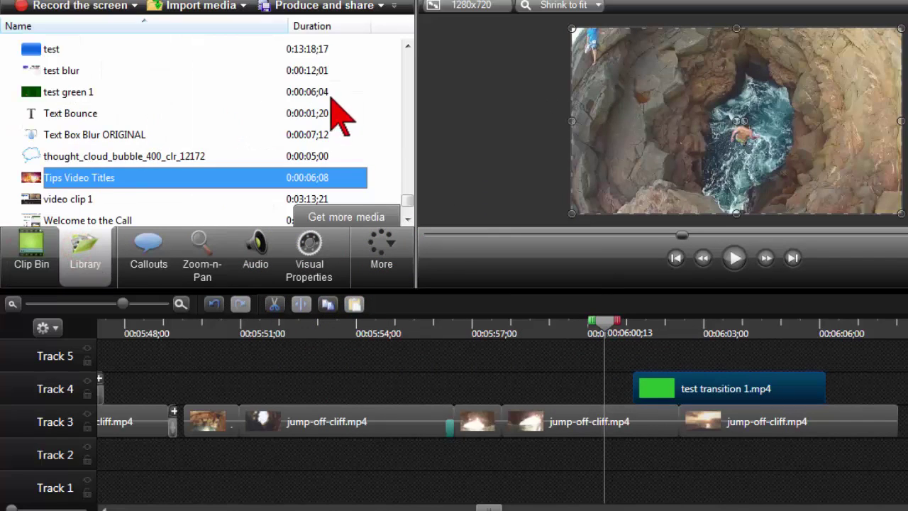
left_click_drag(406, 200, 407, 206)
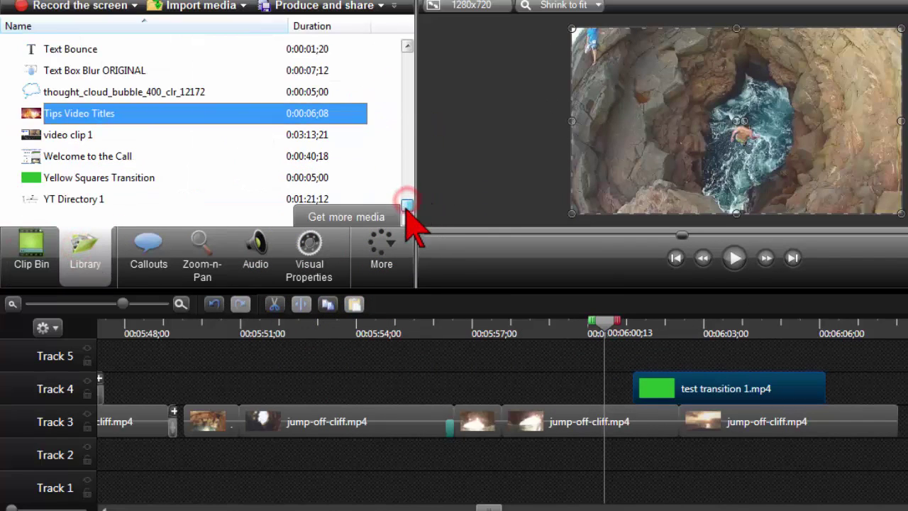
left_click(663, 324)
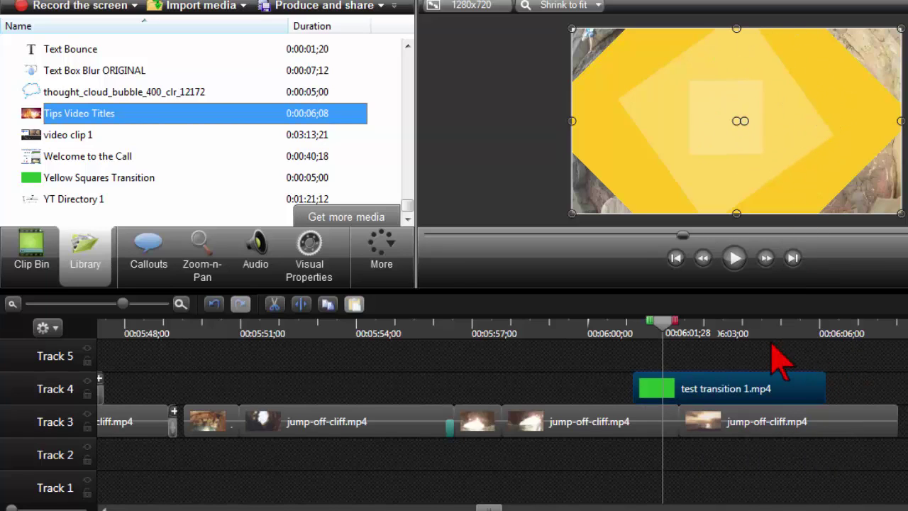
Step: Trim the test transition clip's end back to about 0:06:03 on Track 4
left_click_drag(759, 332, 710, 331)
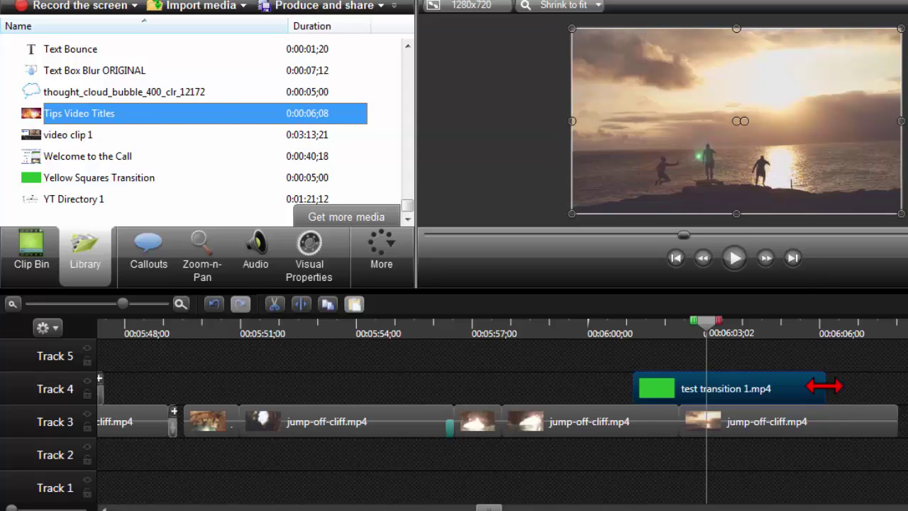
left_click_drag(825, 387, 705, 387)
left_click(669, 327)
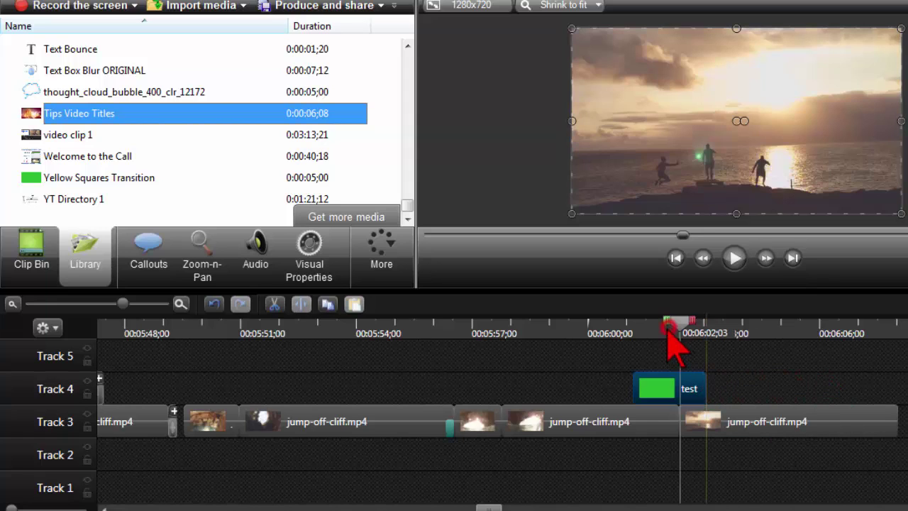
right_click(662, 383)
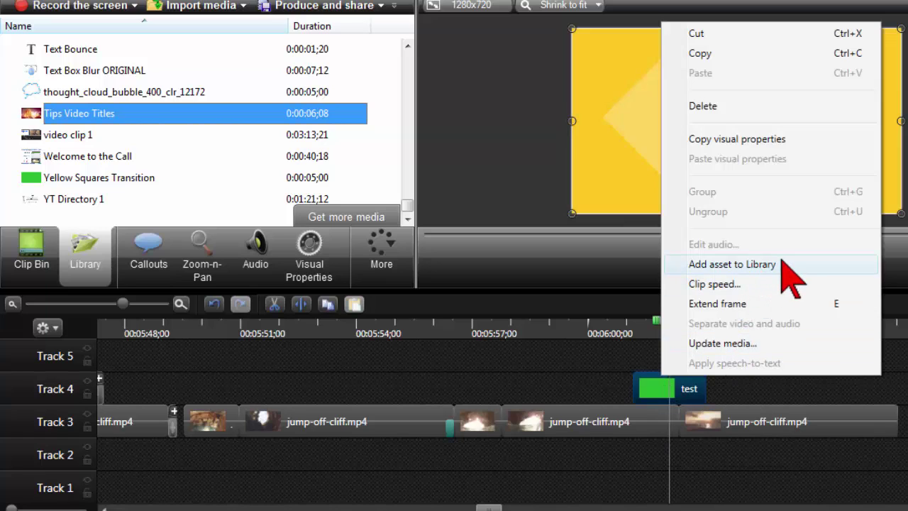
left_click(634, 329)
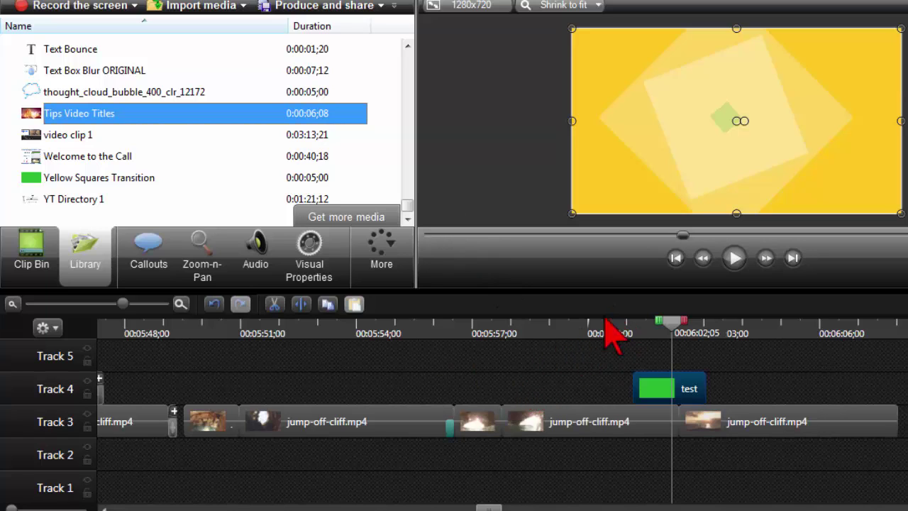
mouse_move(329, 507)
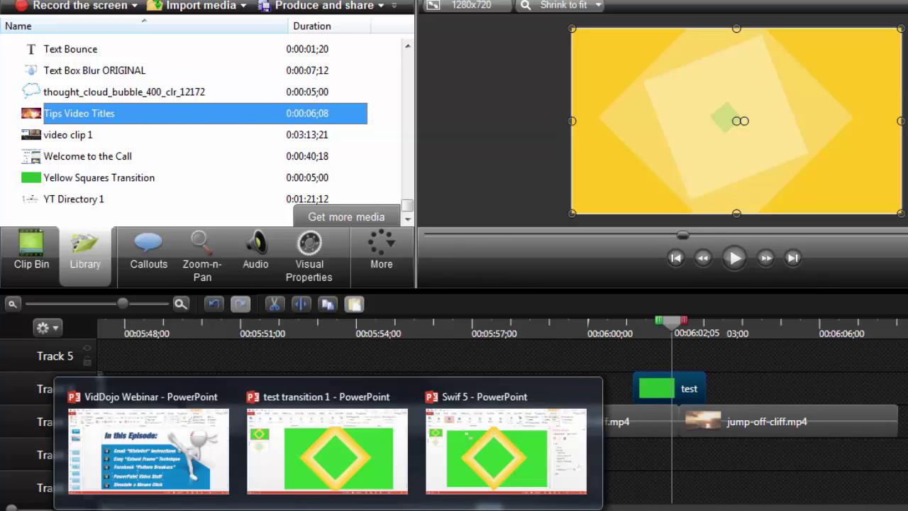
mouse_move(277, 507)
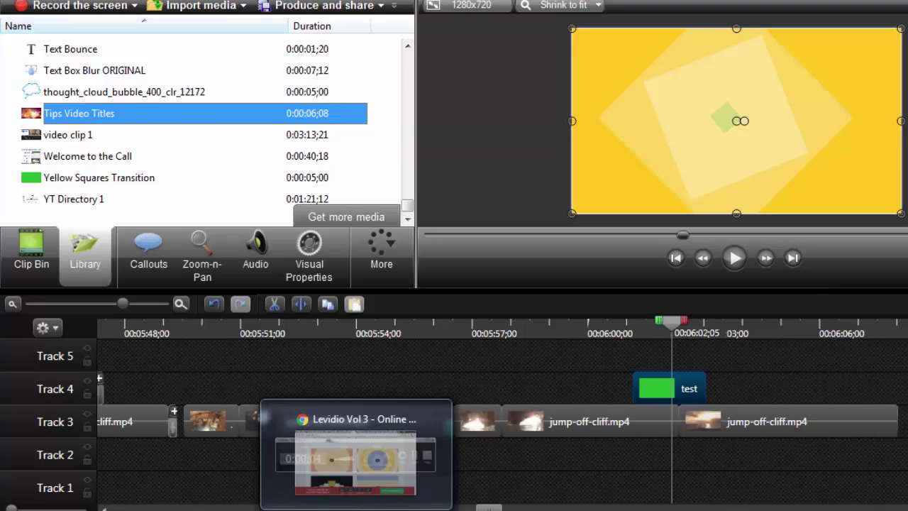
left_click(272, 465)
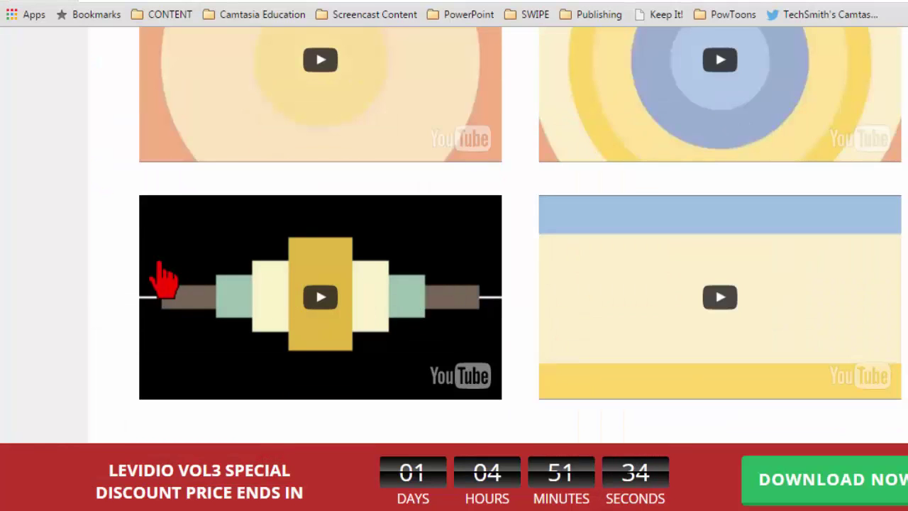
mouse_move(532, 510)
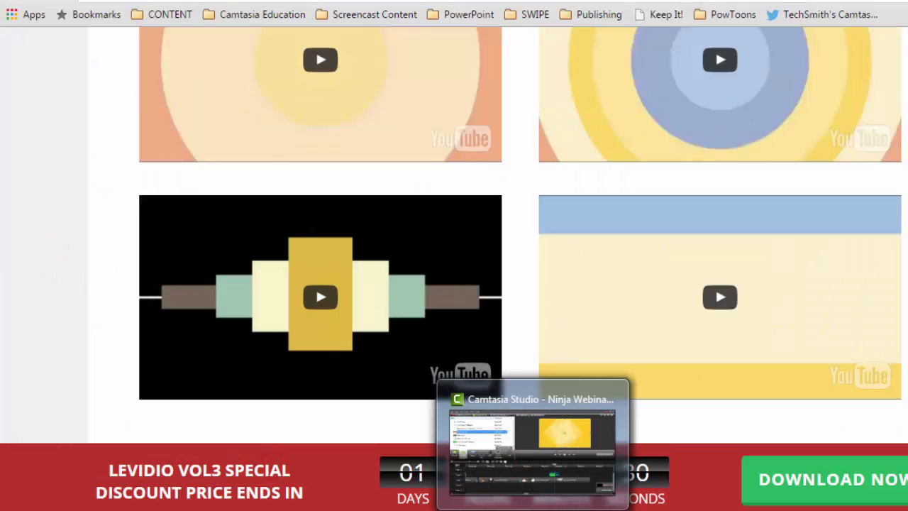
left_click(532, 446)
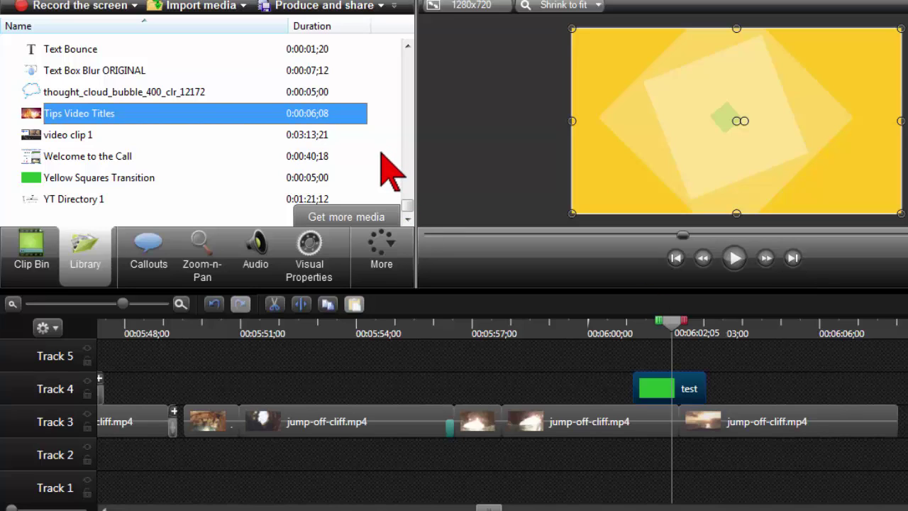
right_click(391, 170)
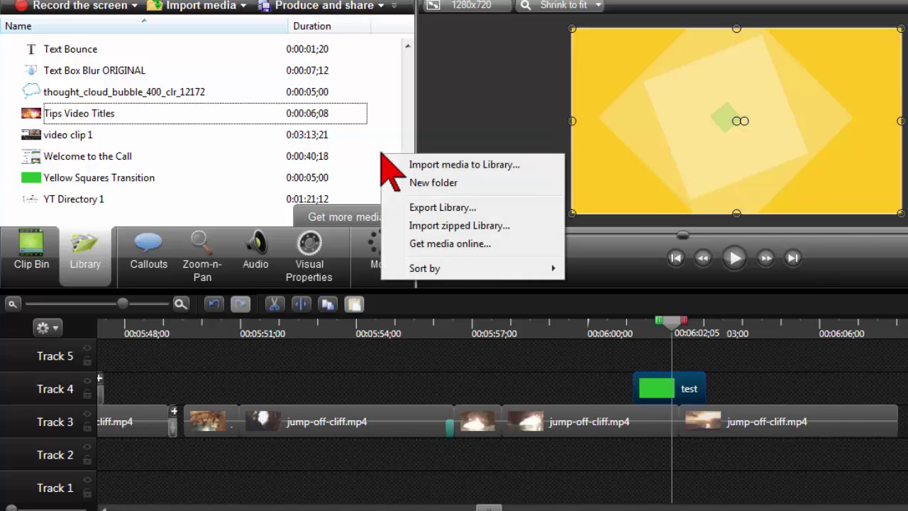
left_click(537, 231)
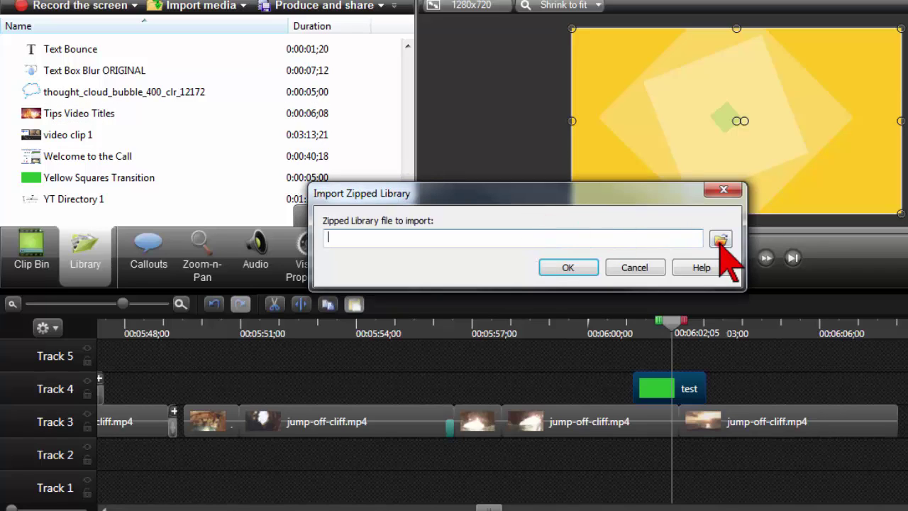
left_click(719, 240)
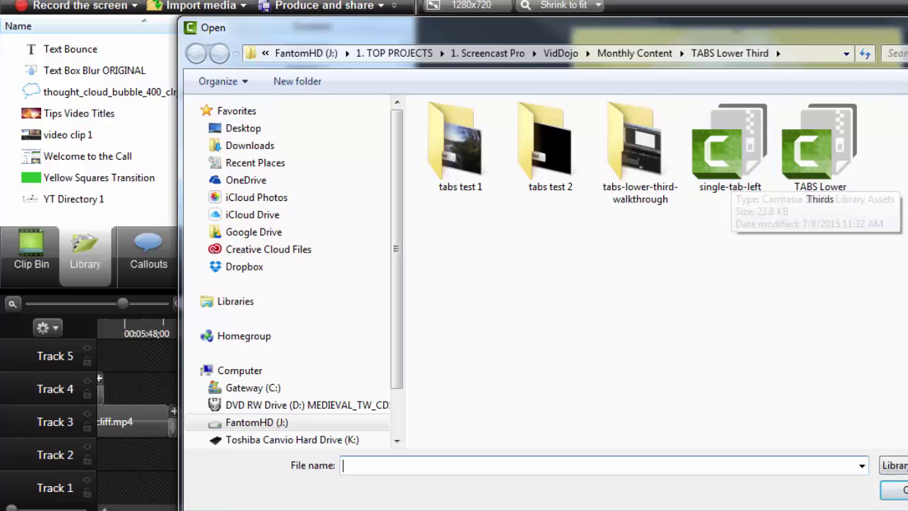
key("Escape")
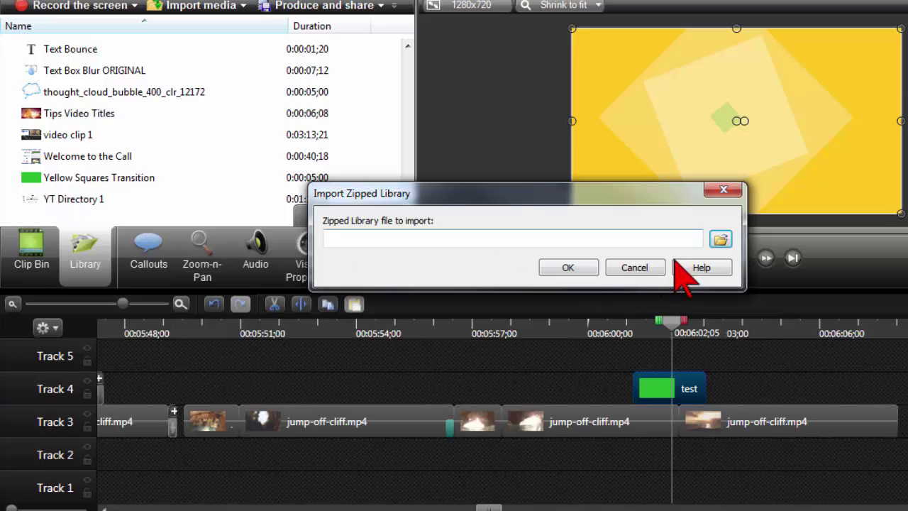
left_click(724, 192)
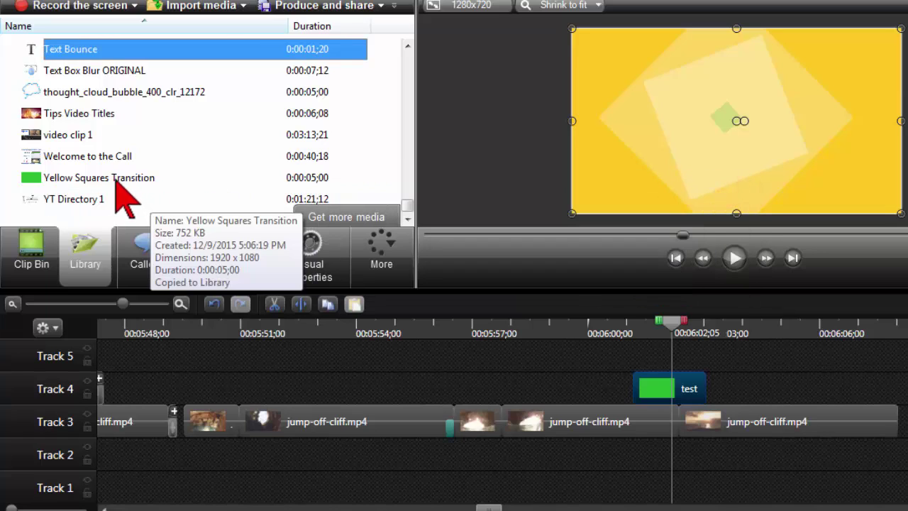
left_click(110, 177)
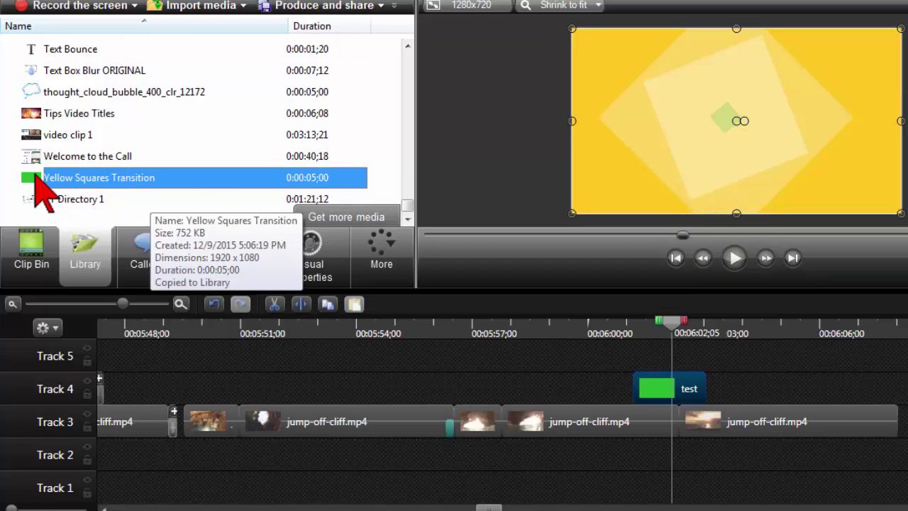
left_click_drag(36, 181, 91, 186)
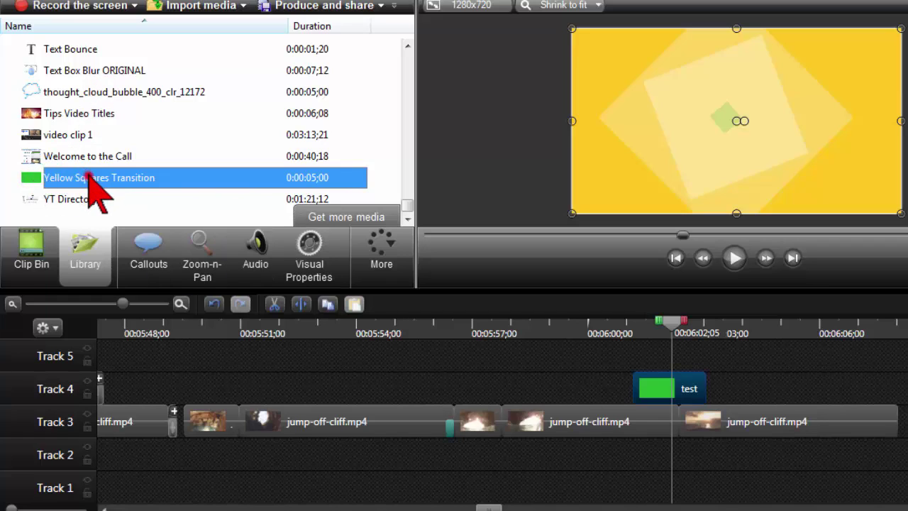
left_click(91, 183)
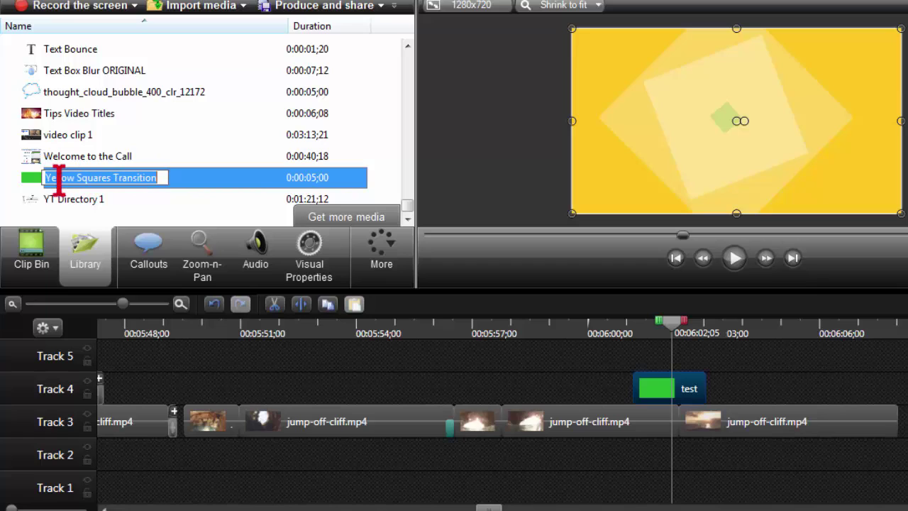
left_click(34, 183)
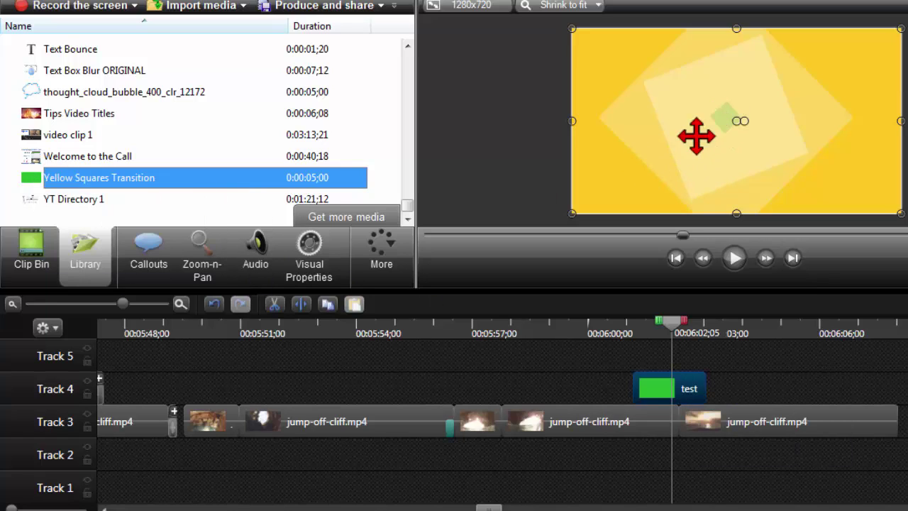
Step: Swap the old test clip for Yellow Squares Transition on Track 4 at the cliff cut, then open Visual Properties
left_click_drag(693, 400, 907, 397)
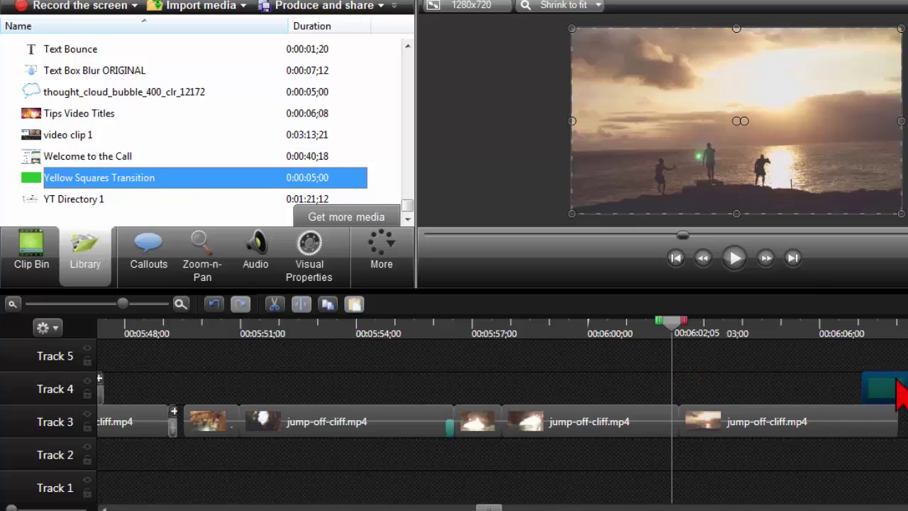
left_click_drag(896, 381, 898, 388)
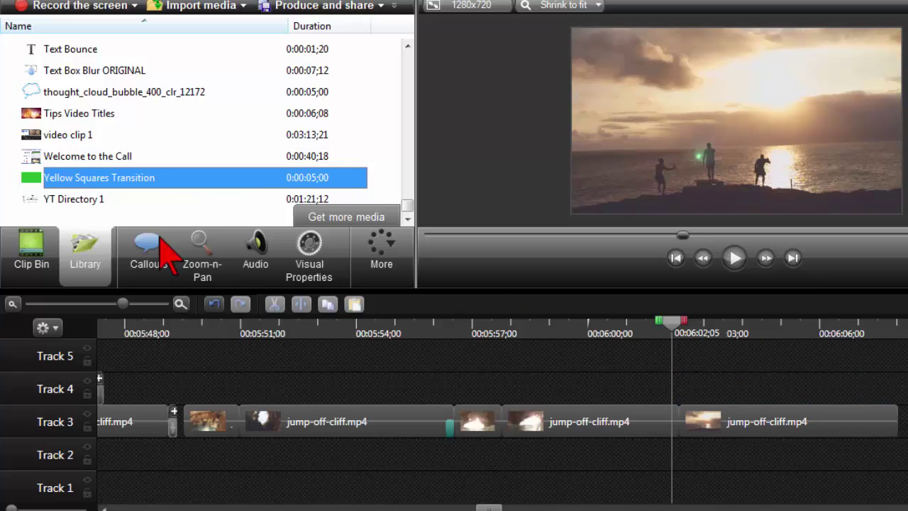
left_click_drag(32, 179, 675, 400)
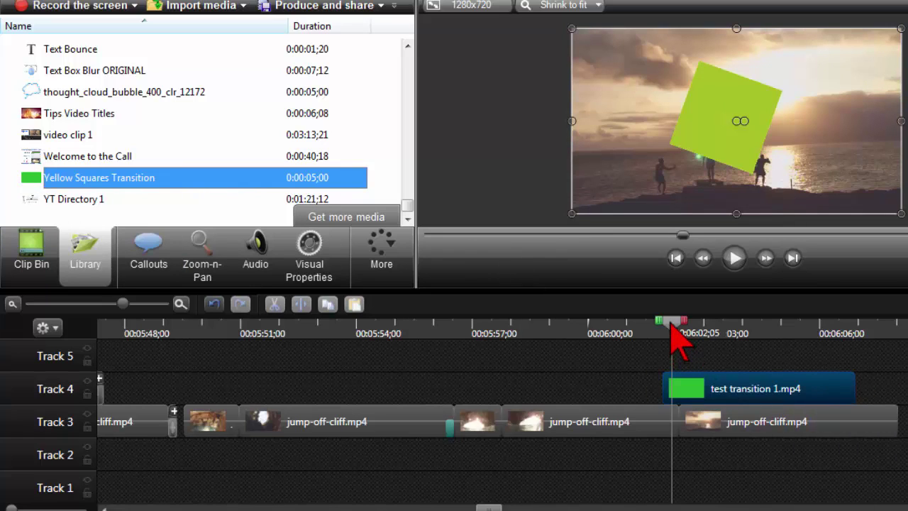
mouse_move(672, 327)
left_mouse_down()
mouse_move(688, 329)
mouse_move(670, 328)
left_mouse_up()
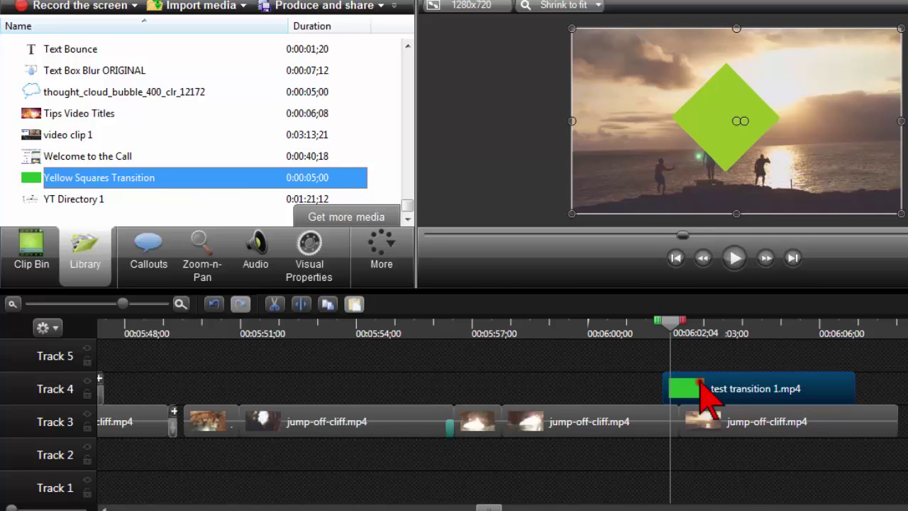
left_click(323, 245)
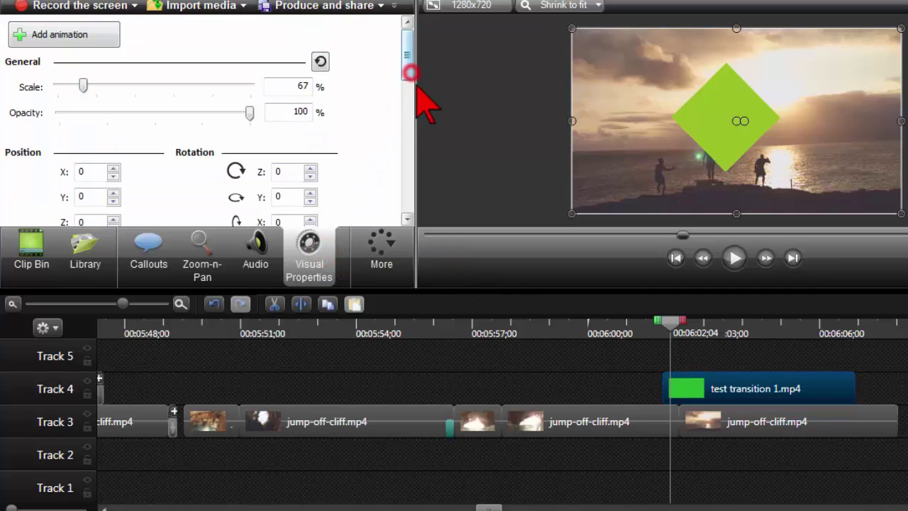
Step: Raise the Remove a color tolerance to 40, scrubbing through the yellow transition to check the green keys out
left_click_drag(418, 86, 429, 151)
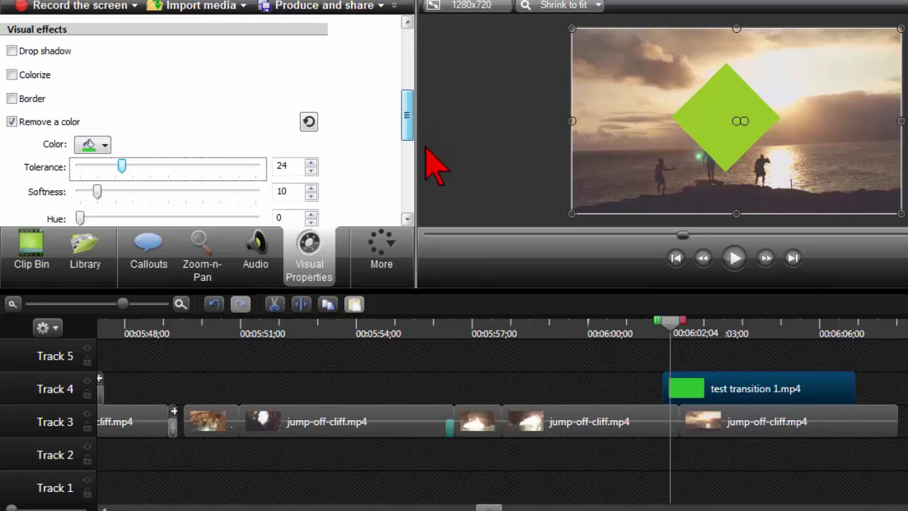
left_click(122, 103)
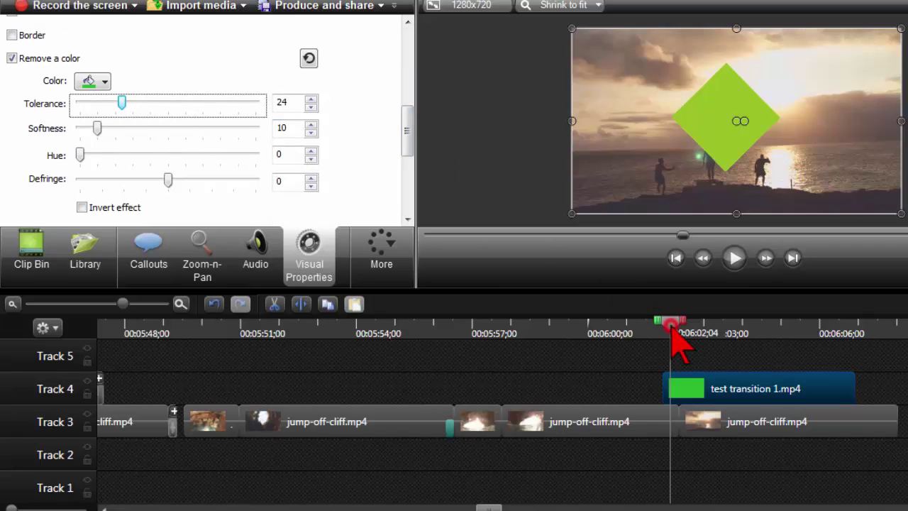
left_click_drag(672, 327, 704, 331)
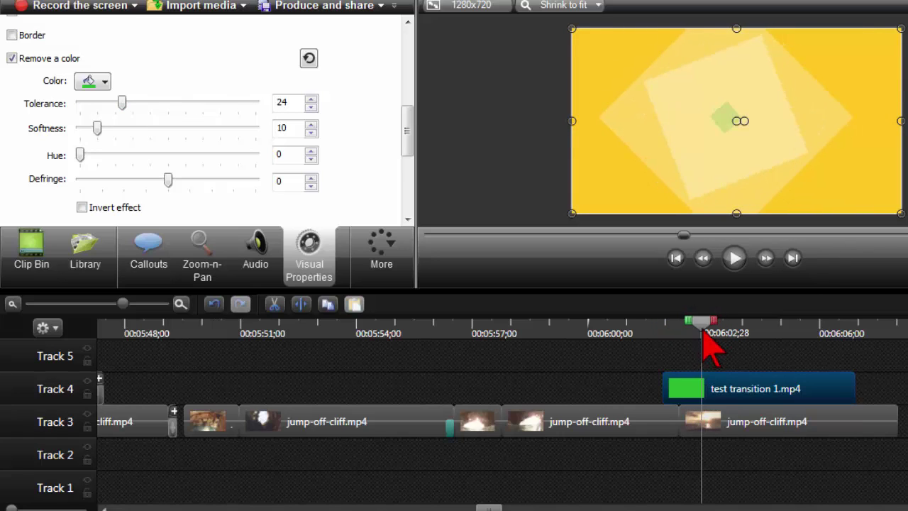
left_click_drag(125, 102, 145, 104)
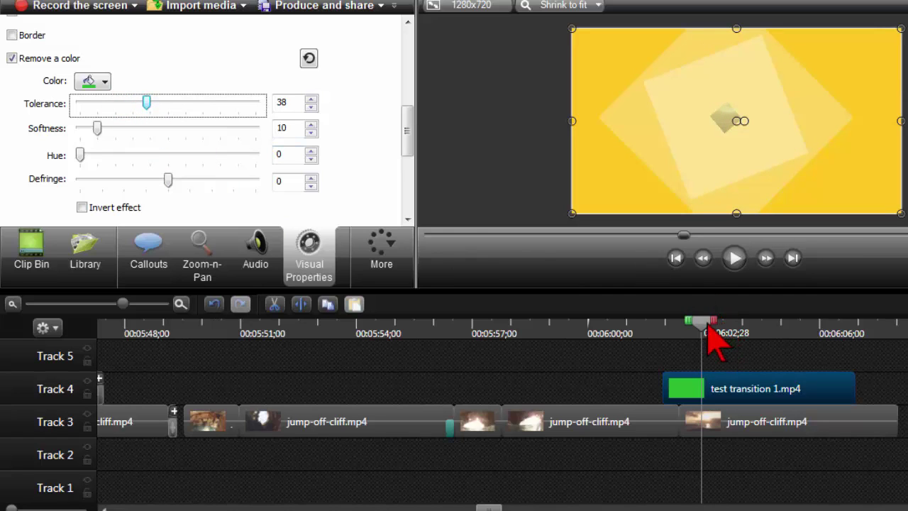
left_click_drag(707, 327, 732, 337)
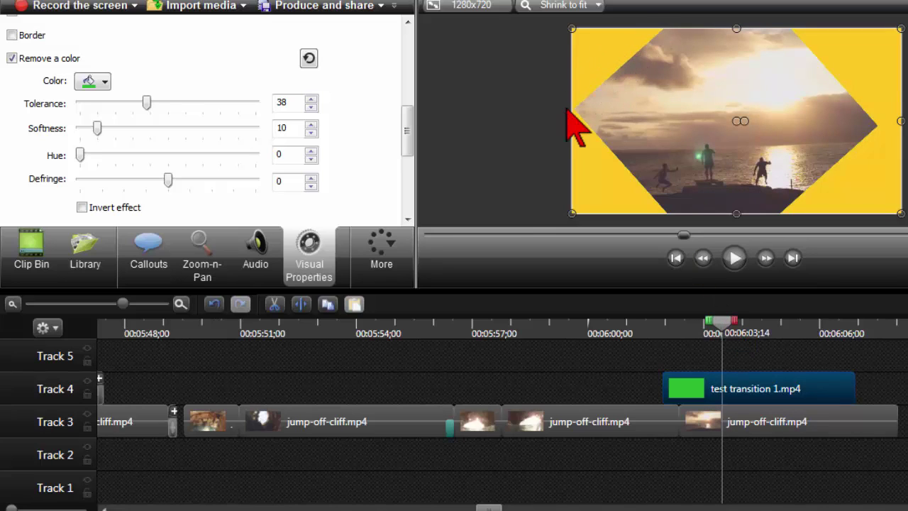
scroll(521, 131, "up", 2)
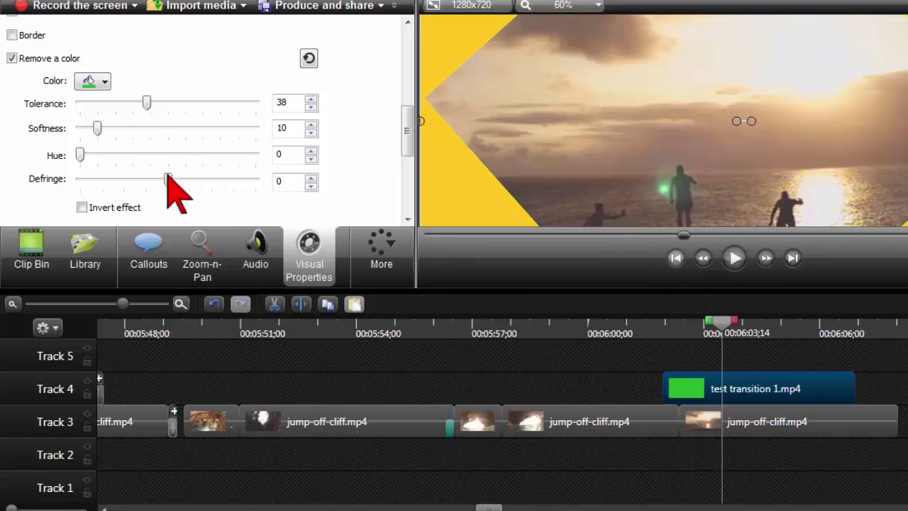
mouse_move(147, 103)
left_mouse_down()
mouse_move(206, 104)
mouse_move(79, 103)
mouse_move(138, 105)
left_mouse_up()
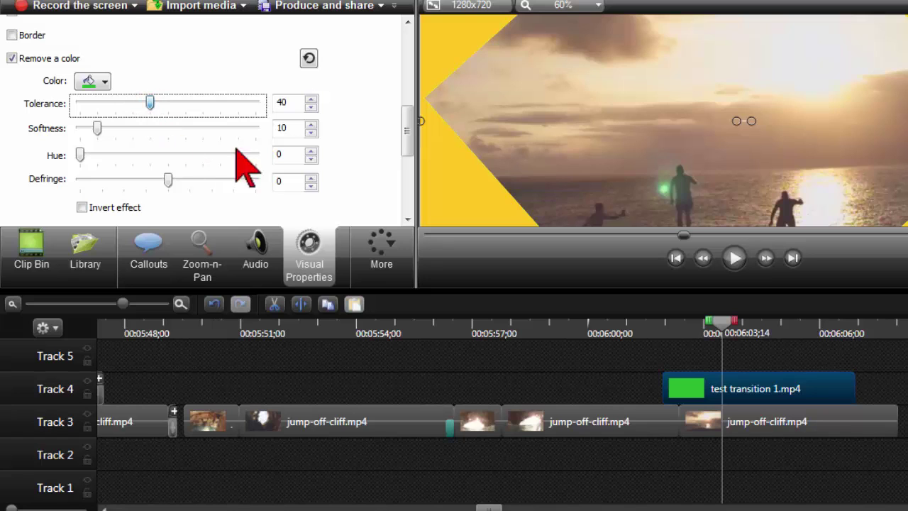
Step: Return the playhead to just before the transition and set the preview to Shrink to fit
left_click(656, 328)
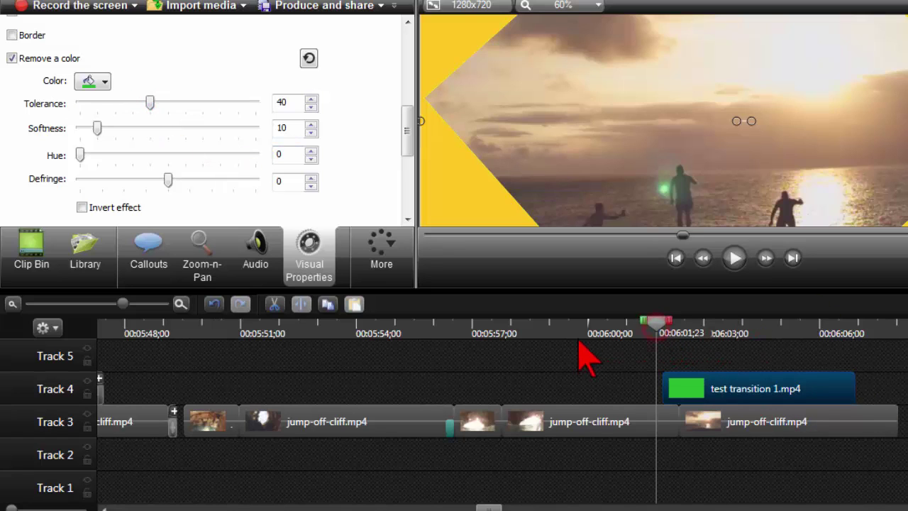
left_click(559, 6)
left_click(585, 140)
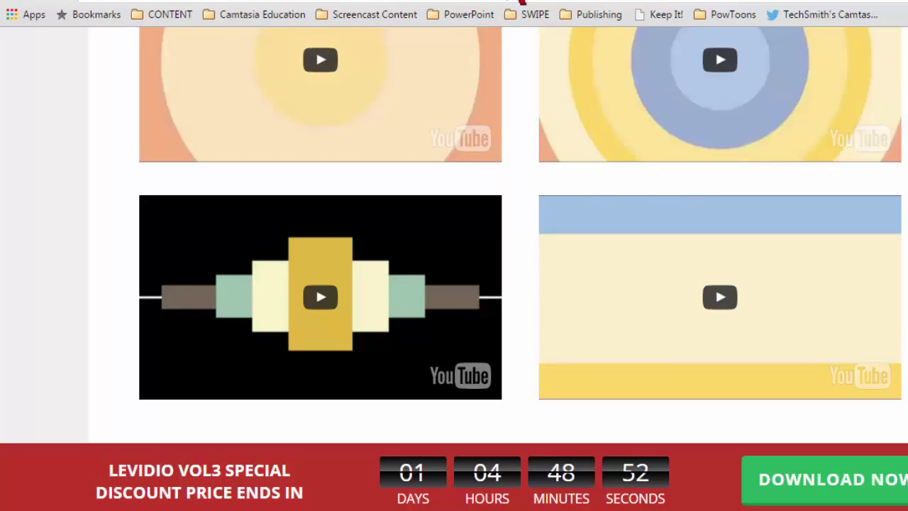
Step: Switch to the browser tab showing the PPT Videos Facebook page
left_click(628, 2)
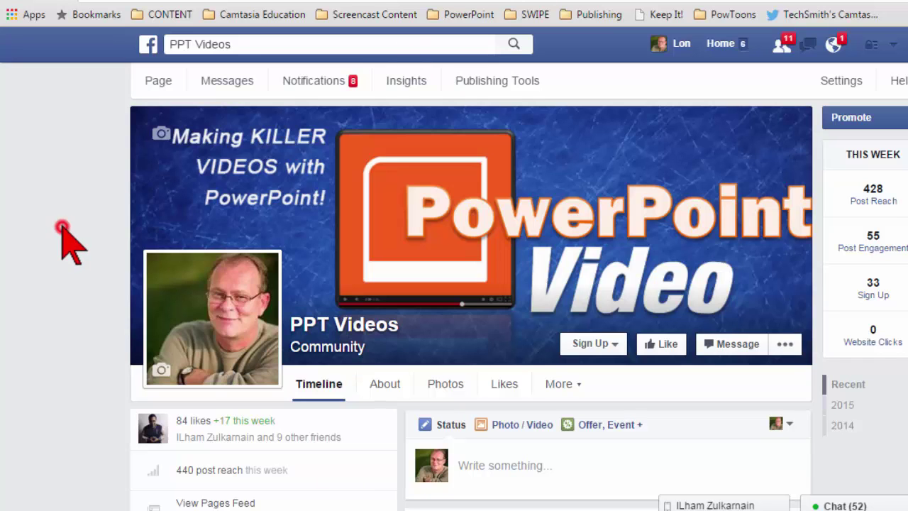
Step: Open an empty post composer via the Write something... box, then scroll back up to the cover photo
scroll(71, 247, "down", 3)
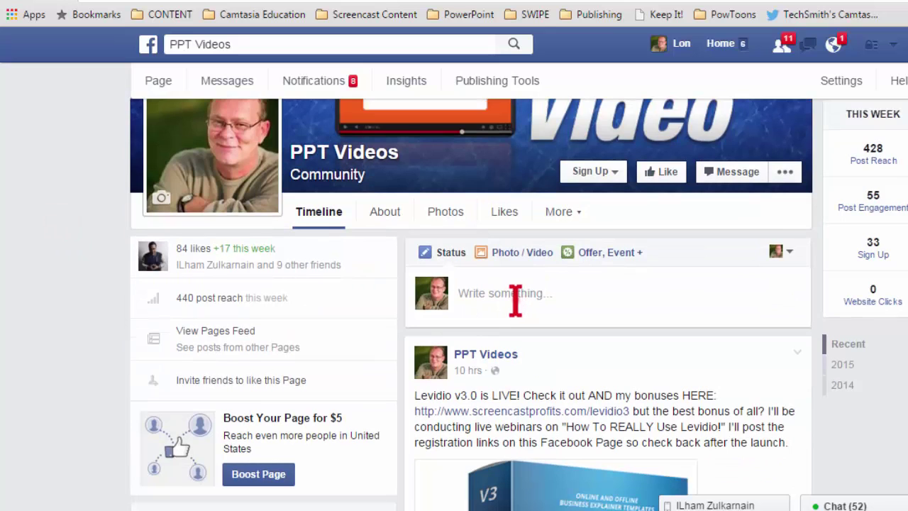
left_click(518, 301)
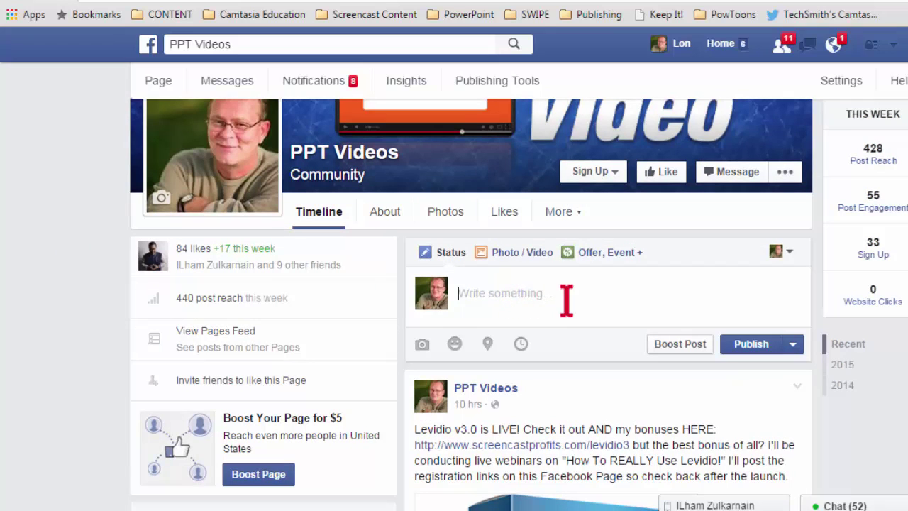
scroll(78, 284, "up", 3)
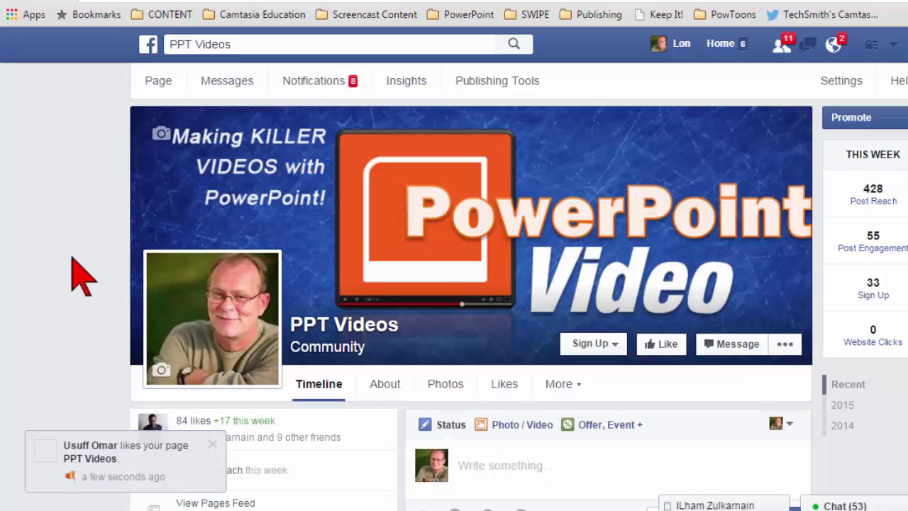
scroll(72, 258, "down", 2)
scroll(67, 240, "up", 2)
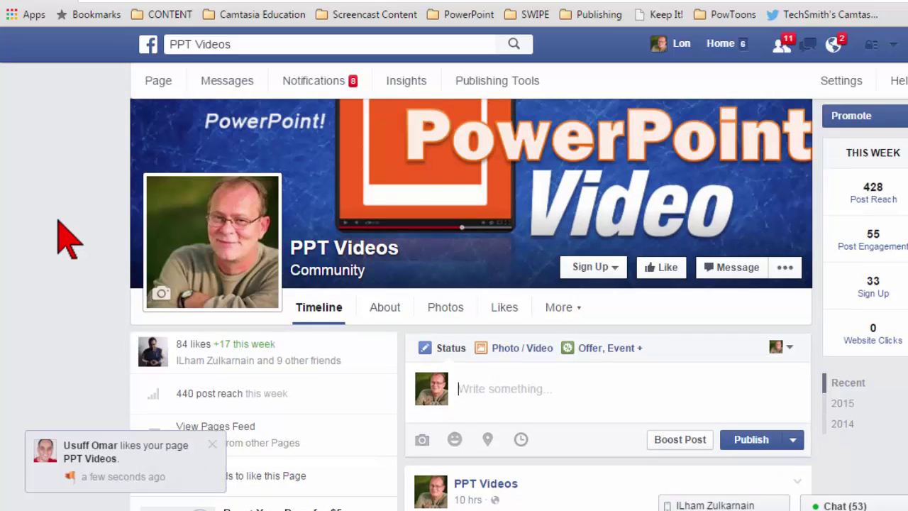